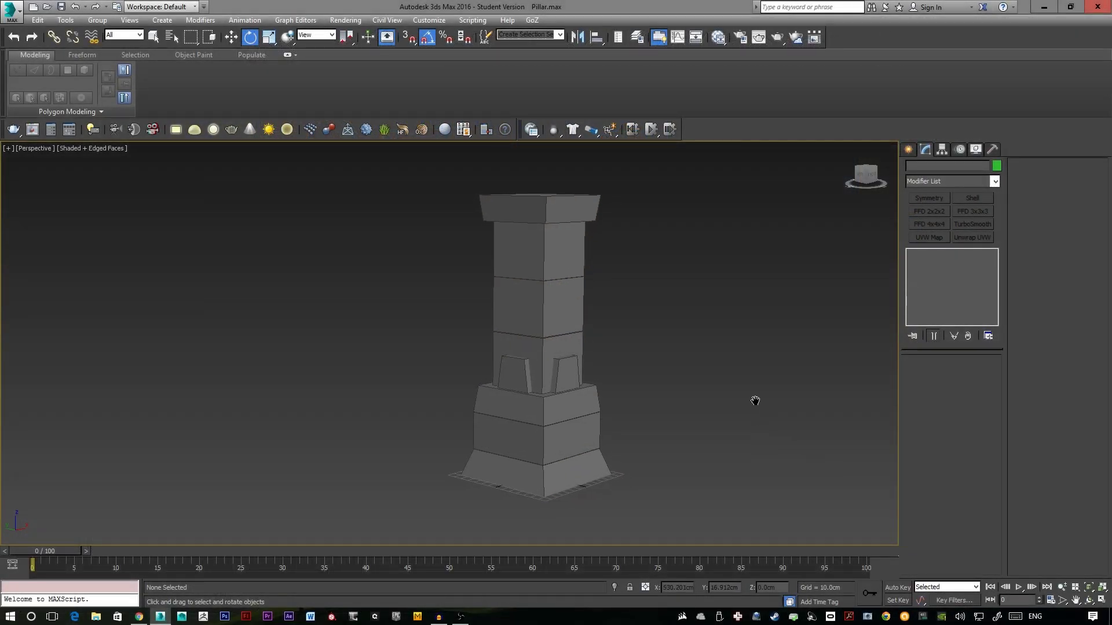
Examine the separate blocks that make up the pillar block-out, selecting several individually and the whole set together
middle_click_drag(616, 492, 714, 499, "alt")
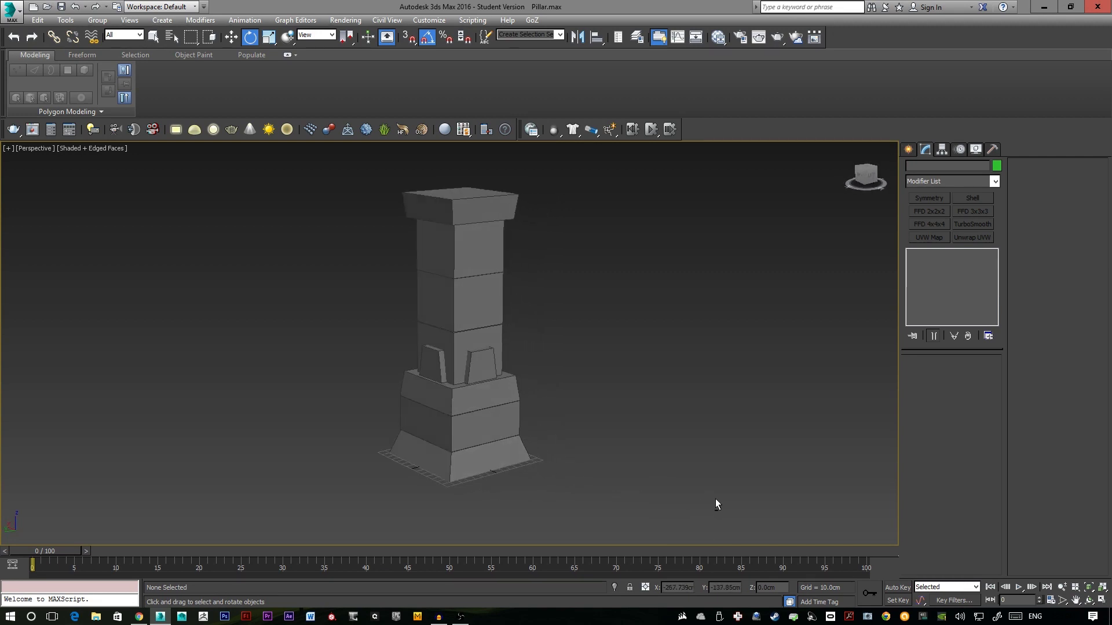
left_click(477, 462)
middle_click_drag(693, 434, 686, 430, "alt")
middle_click_drag(612, 448, 653, 433)
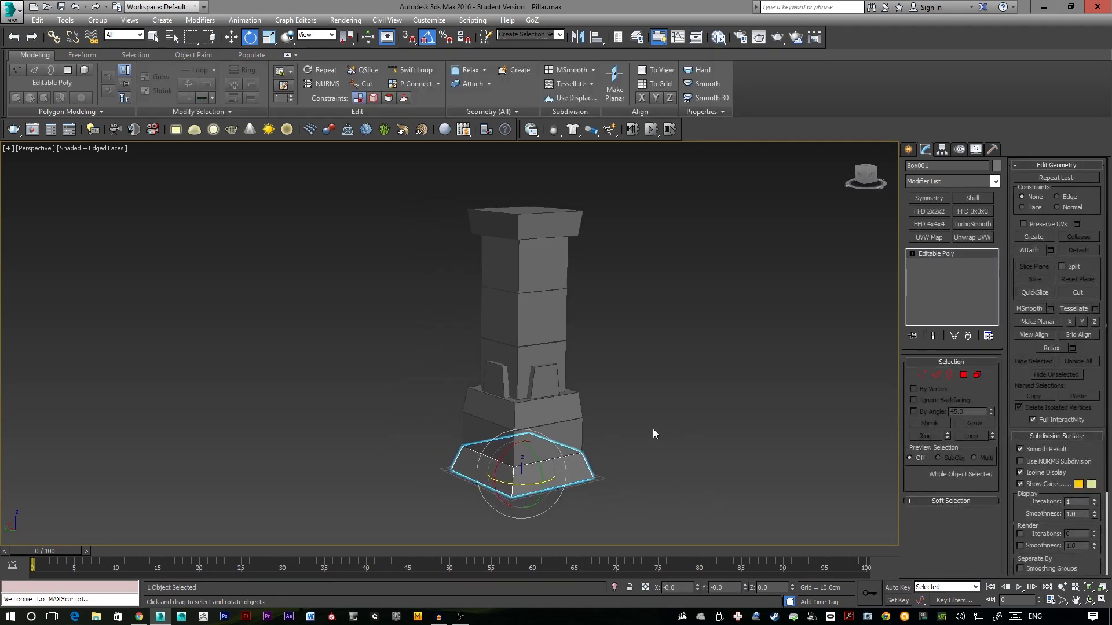
left_click(570, 420)
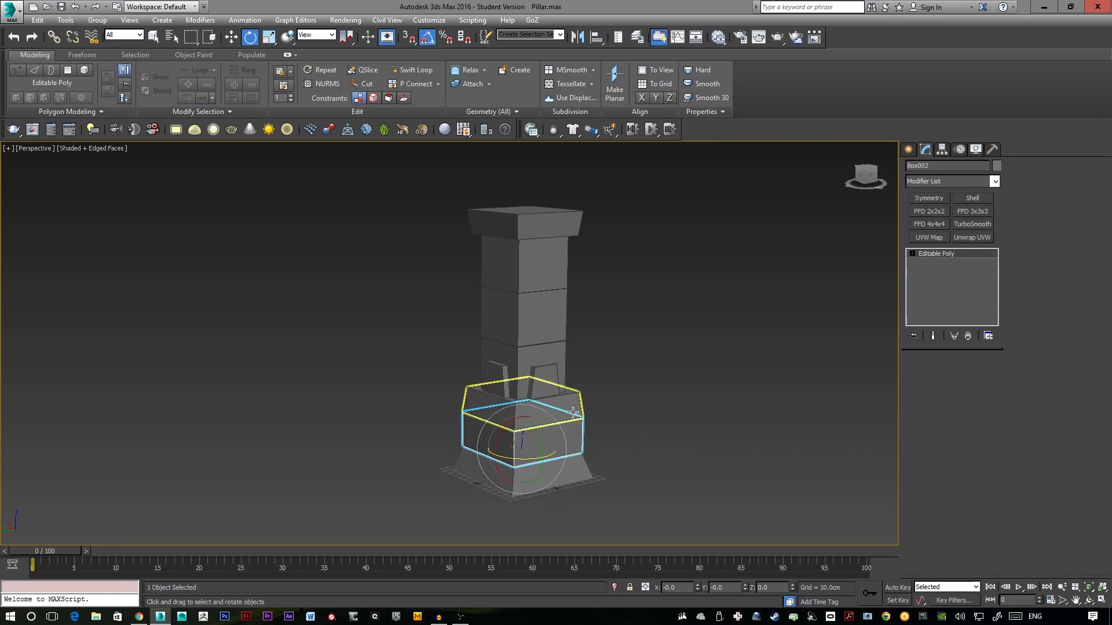
left_click(543, 349)
left_click(530, 234)
left_click(550, 266)
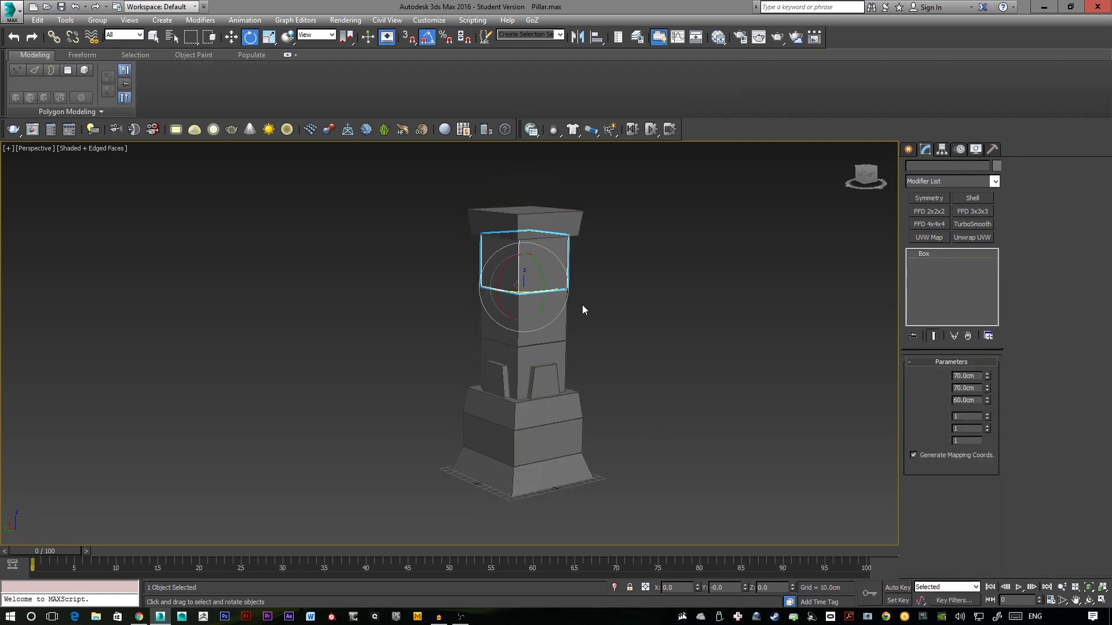
left_click(643, 351)
middle_click_drag(644, 351, 483, 281, "alt")
left_click_drag(685, 553, 683, 548)
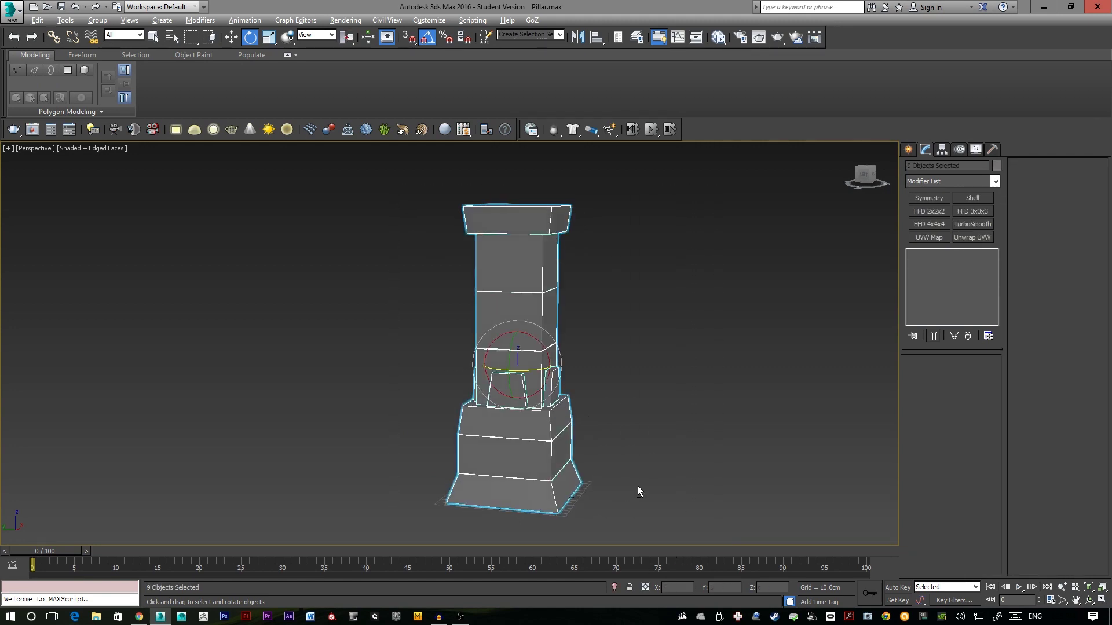
left_click(683, 478)
middle_click_drag(700, 482, 681, 462)
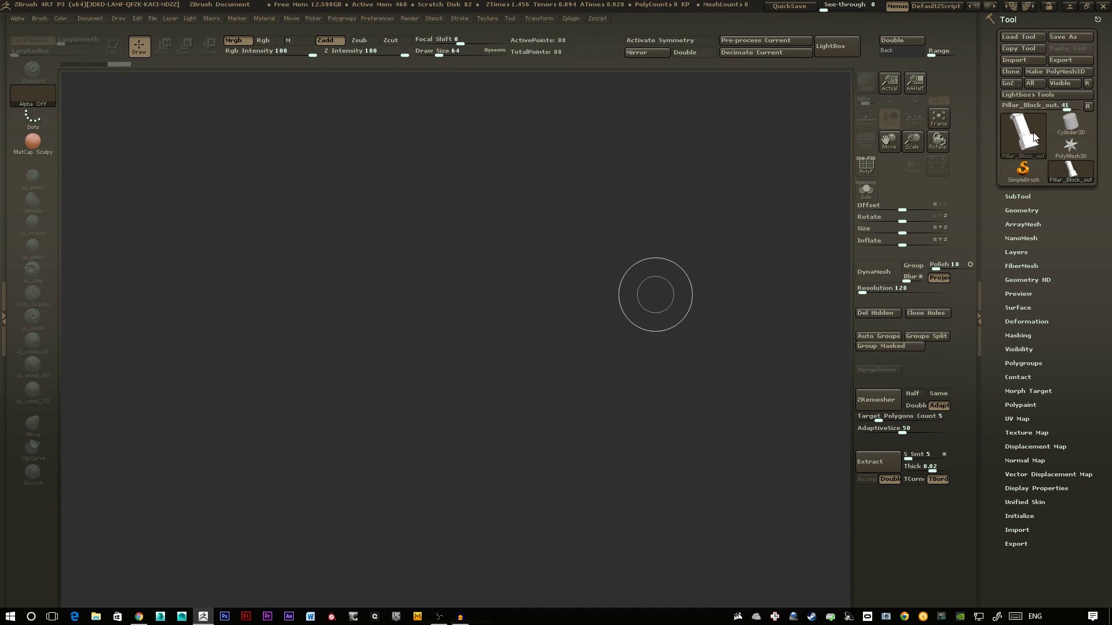
Switch to ZBrush, place the Pillar_Block_out tool on the canvas in Edit mode and display its polyframe
mouse_move(1021, 136)
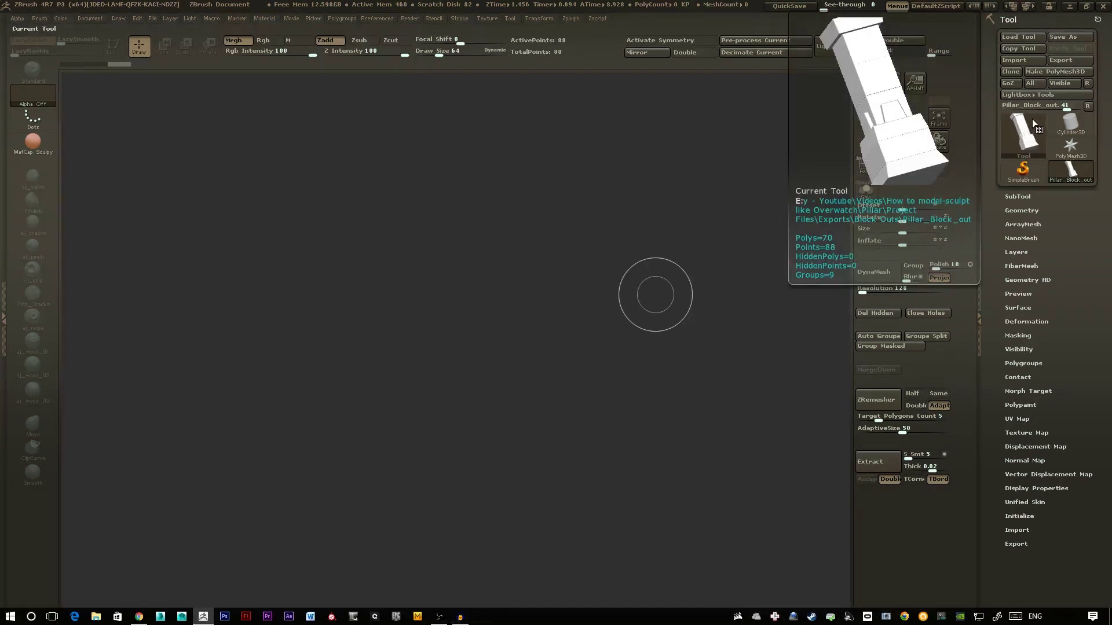
left_click_drag(502, 306, 502, 591)
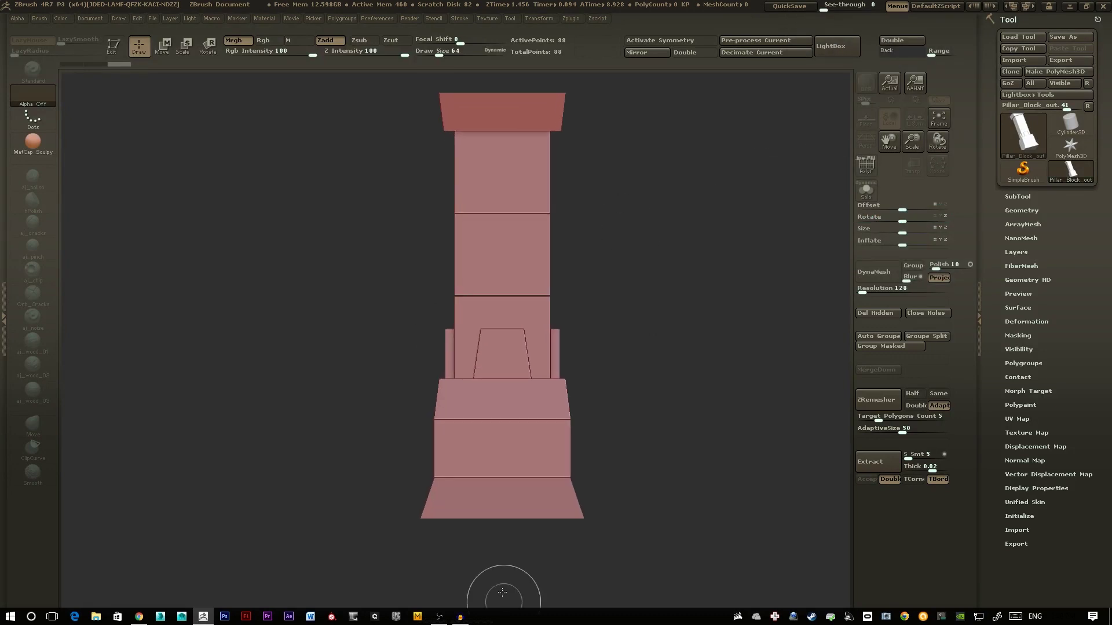
key("t")
mouse_move(660, 397)
left_mouse_down()
mouse_move(689, 405)
mouse_move(665, 442)
mouse_move(628, 447)
mouse_move(678, 353)
mouse_move(703, 402)
mouse_move(719, 399)
mouse_move(677, 404)
left_mouse_up()
left_click(867, 167)
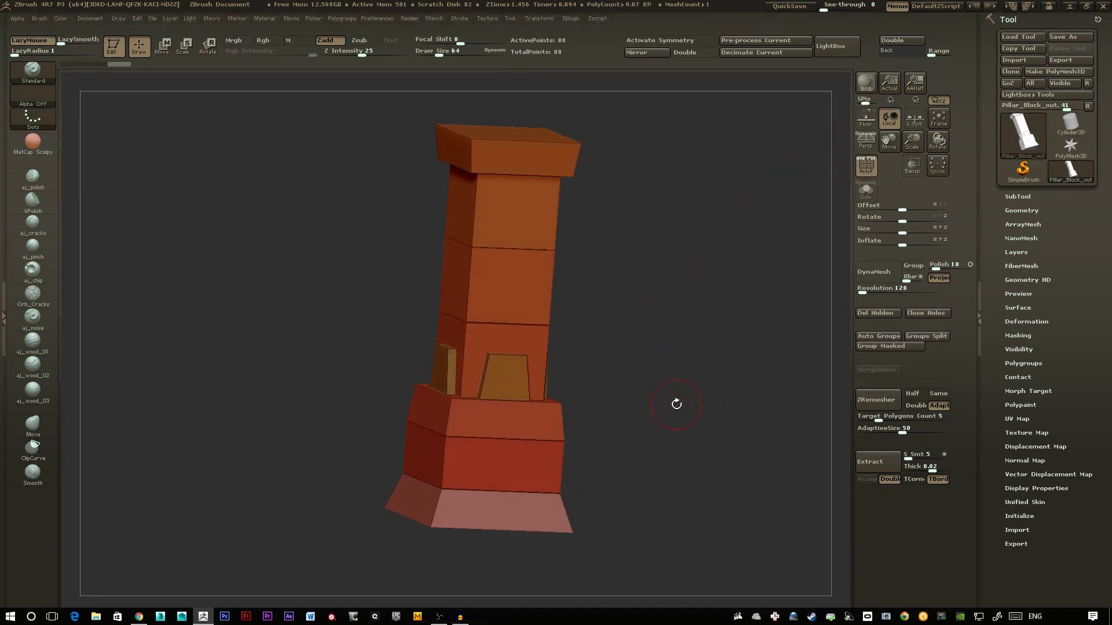
Apply the MatCap Gray material to the pillar and turn off the polyframe display
left_click(34, 142)
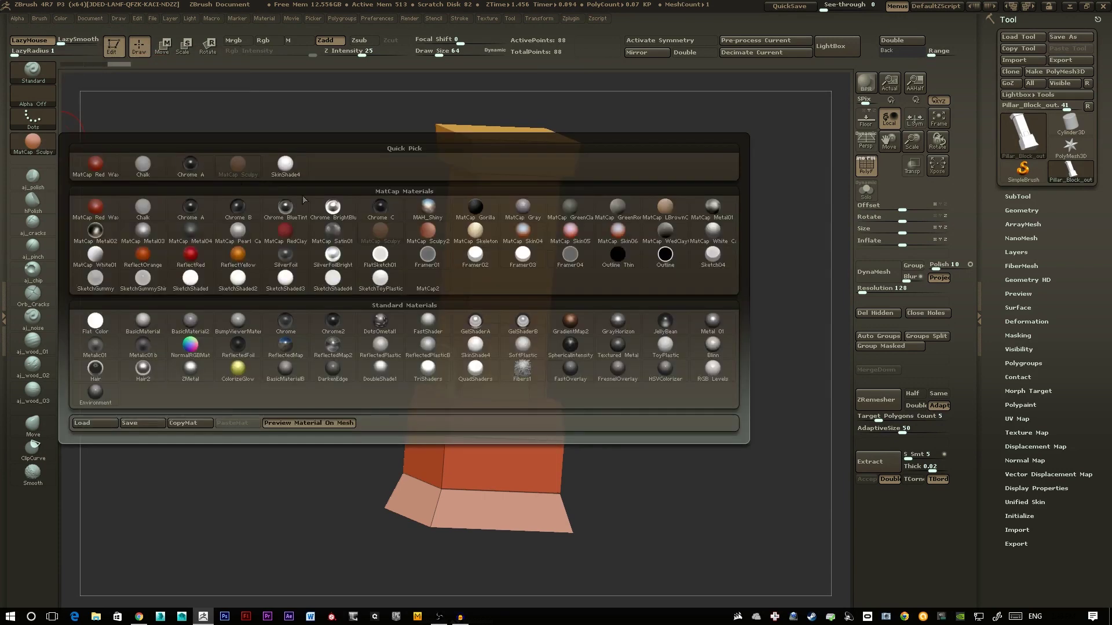
left_click(526, 216)
key("shift+f")
left_click_drag(705, 397, 660, 396, "shift")
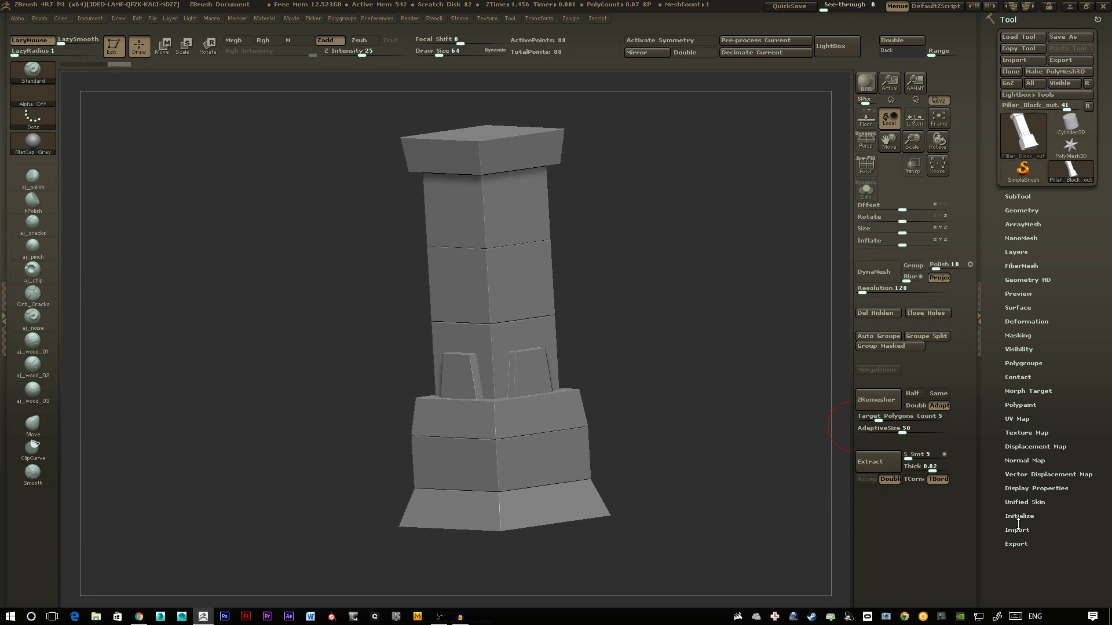
Split the pillar into separate subtools by polygroup and open the SubTool list
left_click(938, 337)
left_click(909, 361)
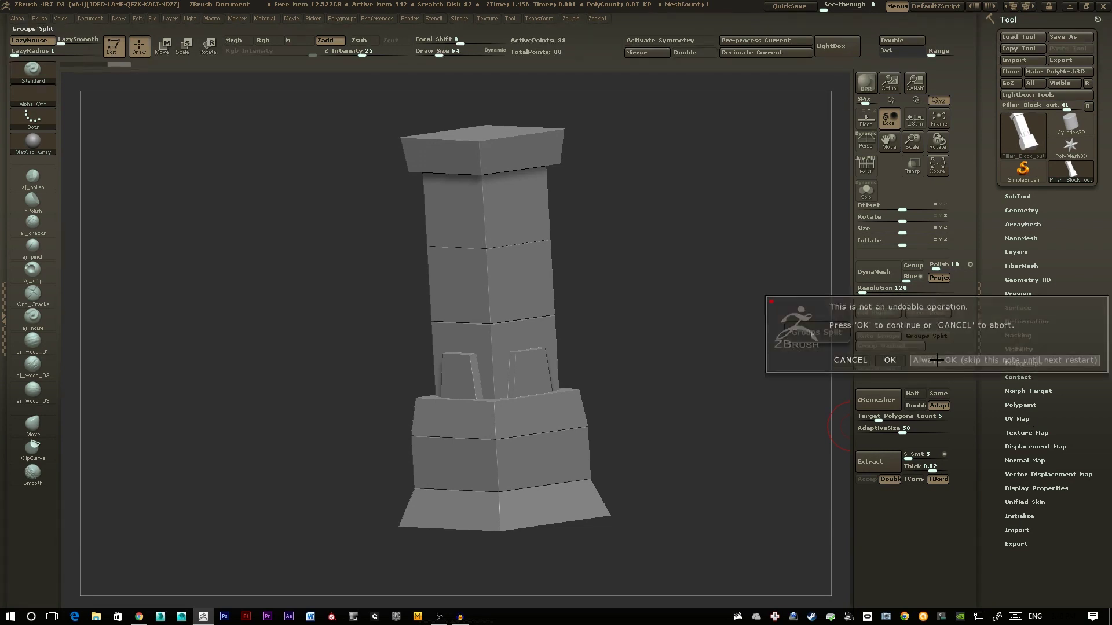
left_click(1036, 199)
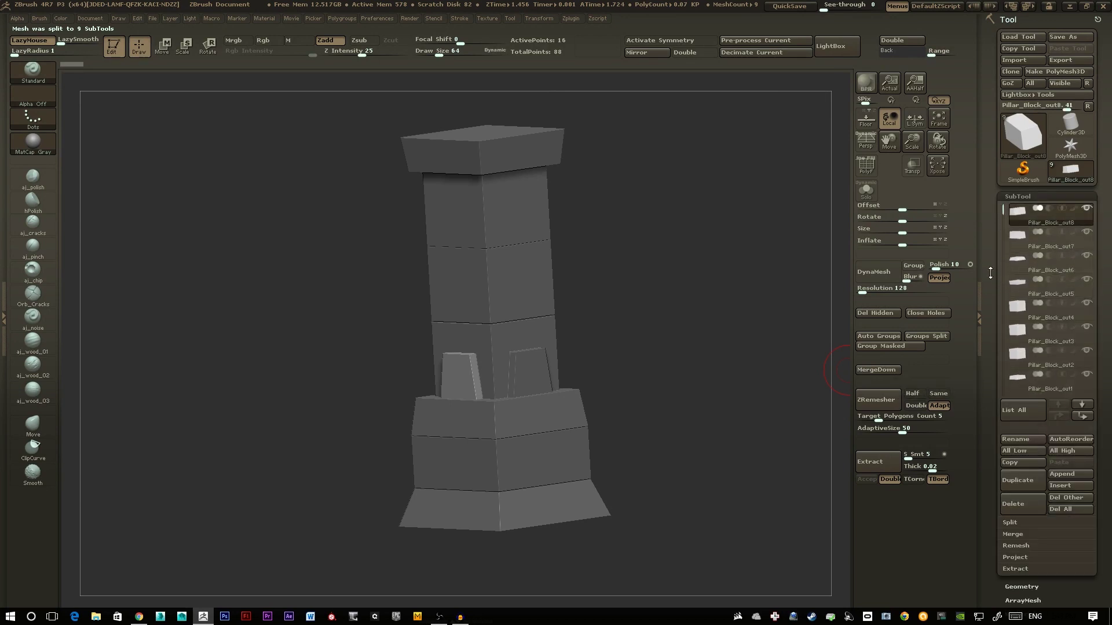
left_click_drag(714, 427, 695, 440)
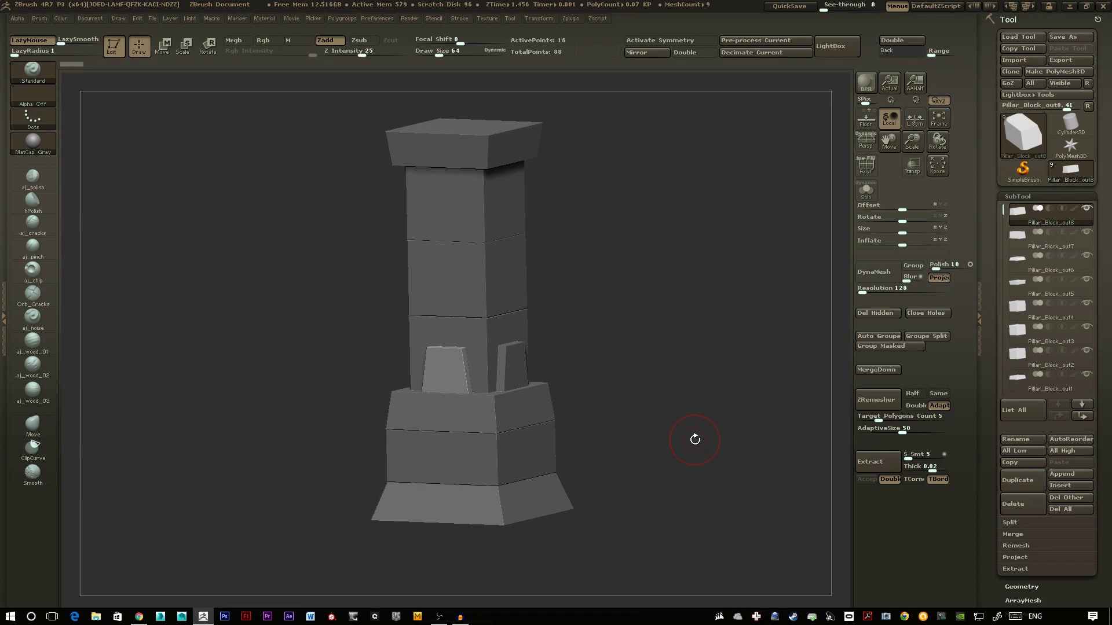
Select the Pillar_Block_out2 subtool and isolate it with Solo in a straight-on view
left_click(1020, 329)
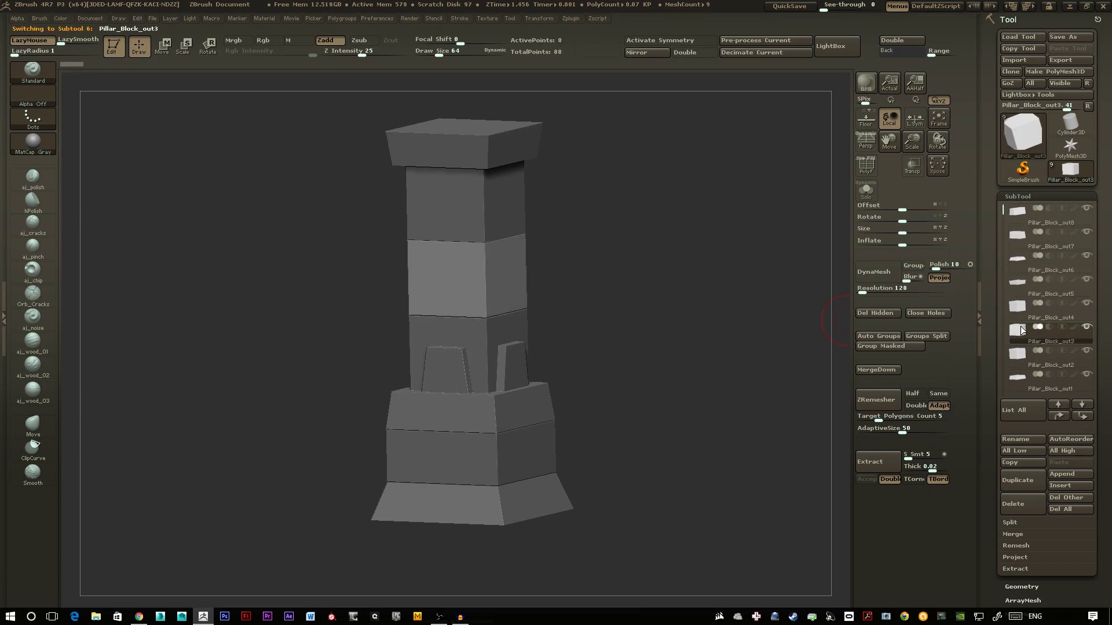
key("Down")
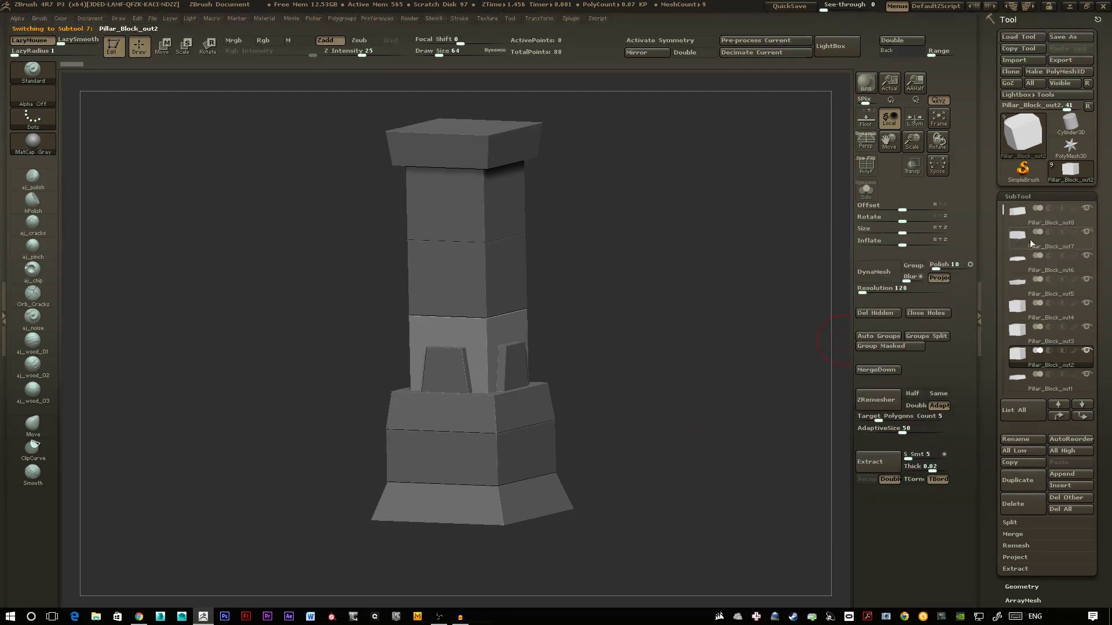
left_click(863, 193)
right_click_drag(655, 447, 643, 469, "alt")
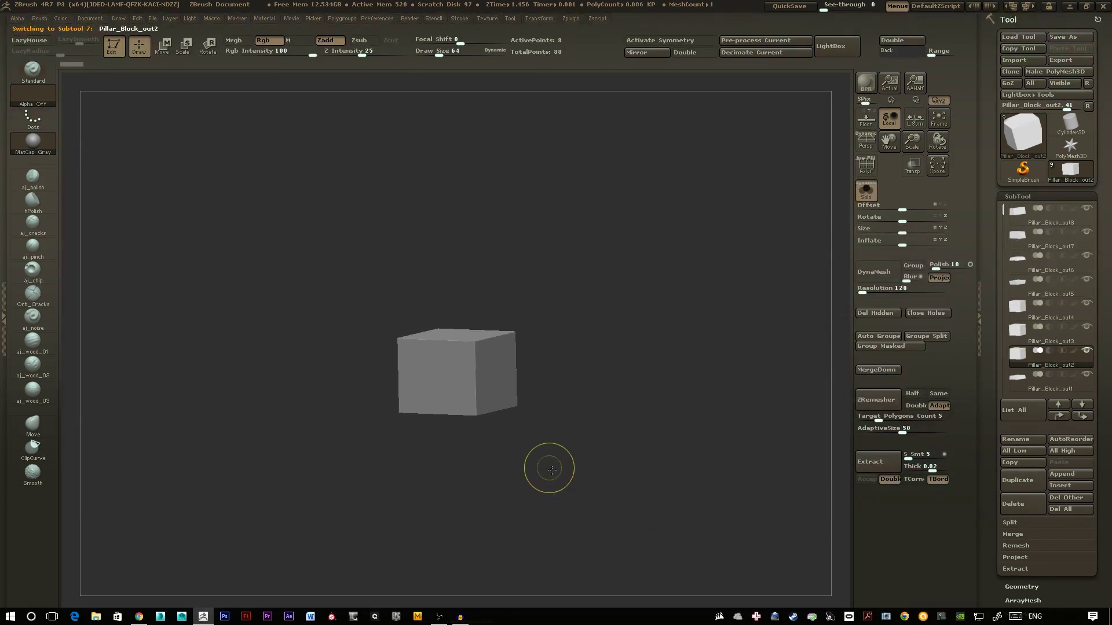
right_click_drag(551, 469, 641, 452, "ctrl")
right_click_drag(640, 453, 675, 461)
Try to DynaMesh the isolated block at resolution 128 with its wireframe displayed, and undo the remesh
left_click(900, 287)
type("512")
key("Return")
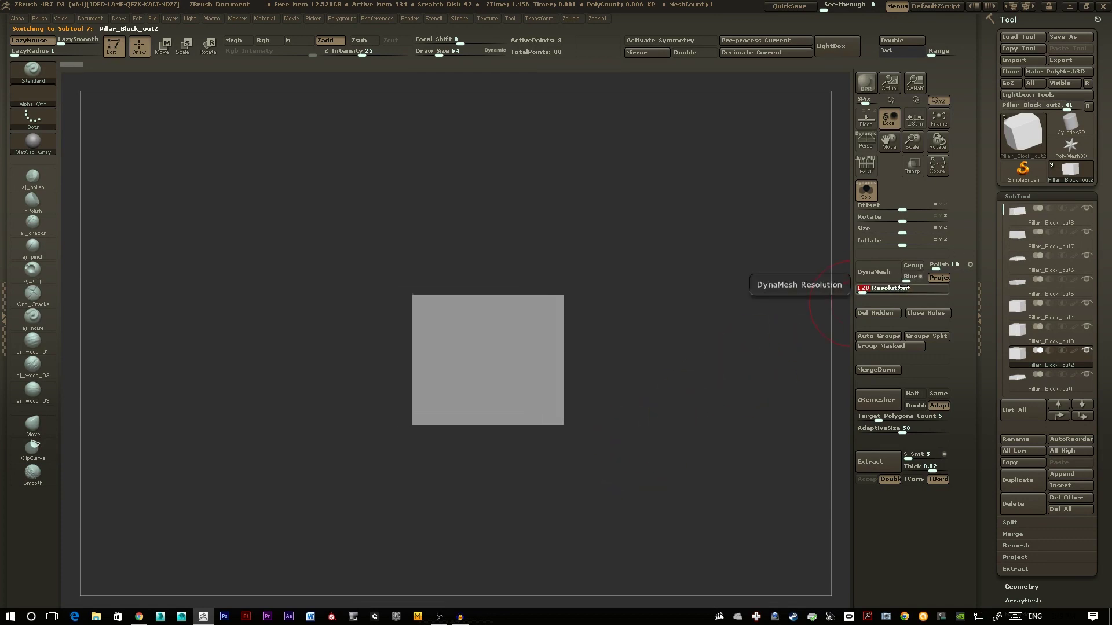
left_click(880, 271)
left_click_drag(687, 427, 686, 468)
left_click(865, 166)
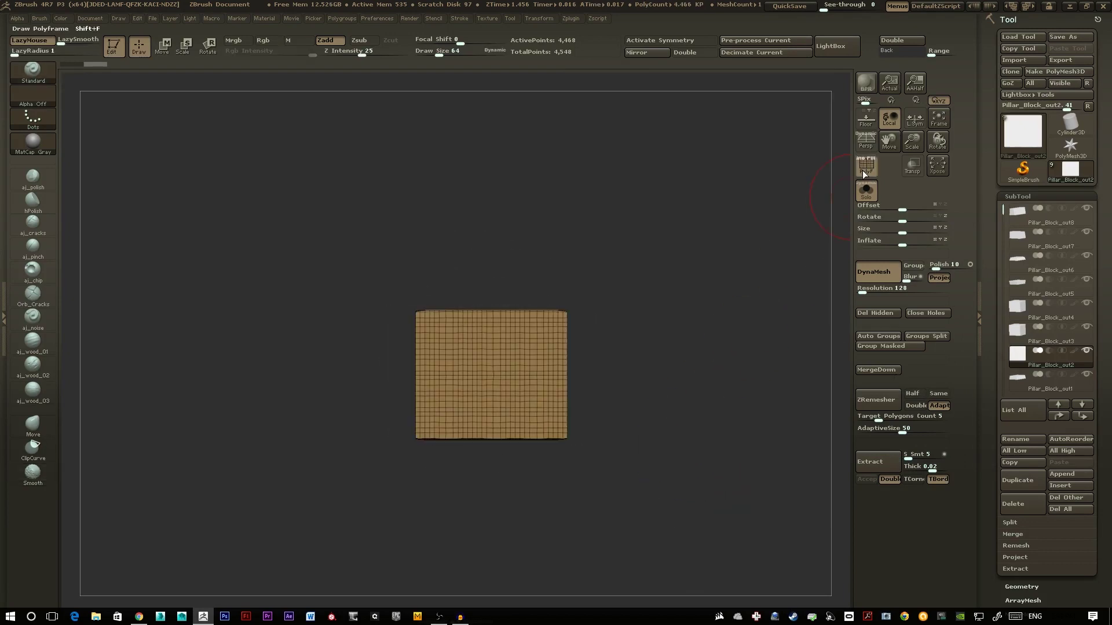
right_click_drag(735, 260, 633, 407, "ctrl")
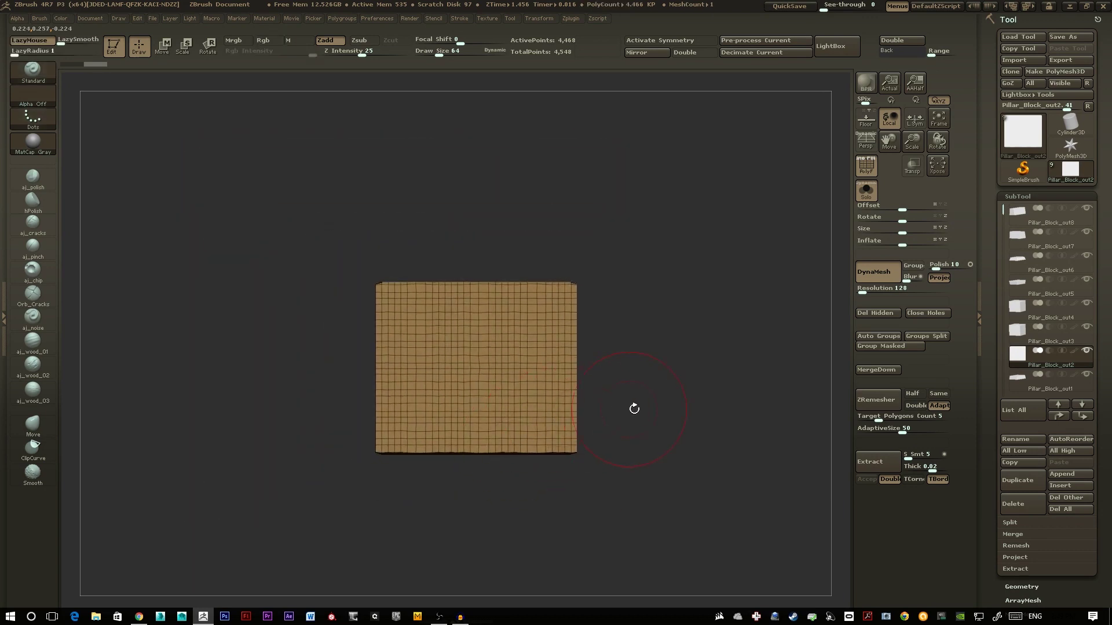
left_click_drag(633, 407, 705, 458)
key("ctrl+z")
Set the DynaMesh resolution to 512, remesh the isolated block and turn off its polyframe display
left_click(895, 287)
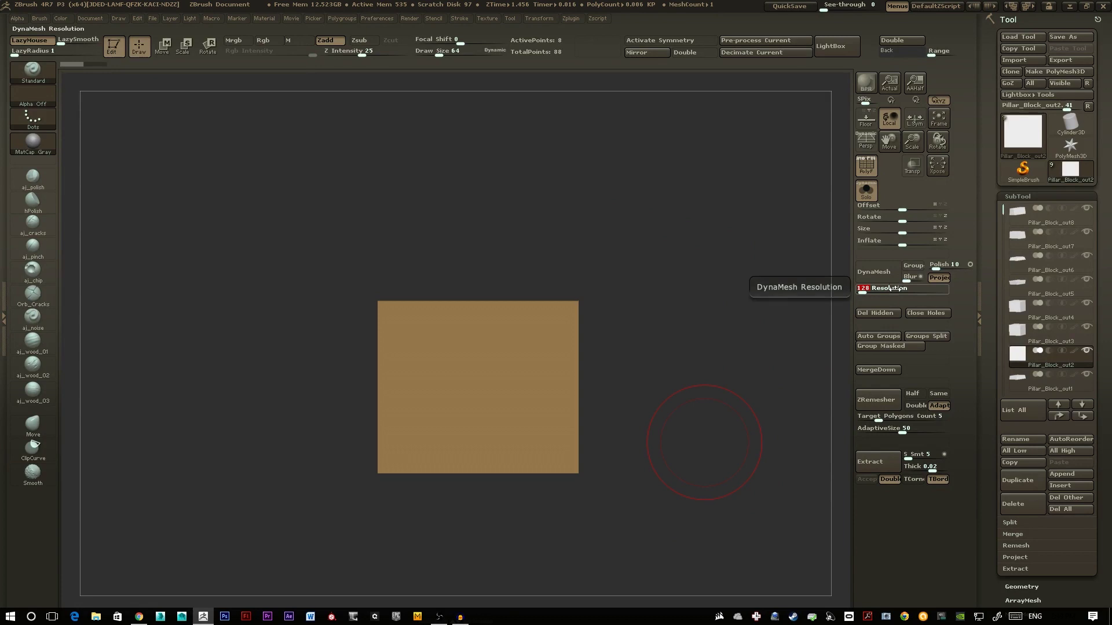
type("512")
left_click(873, 271)
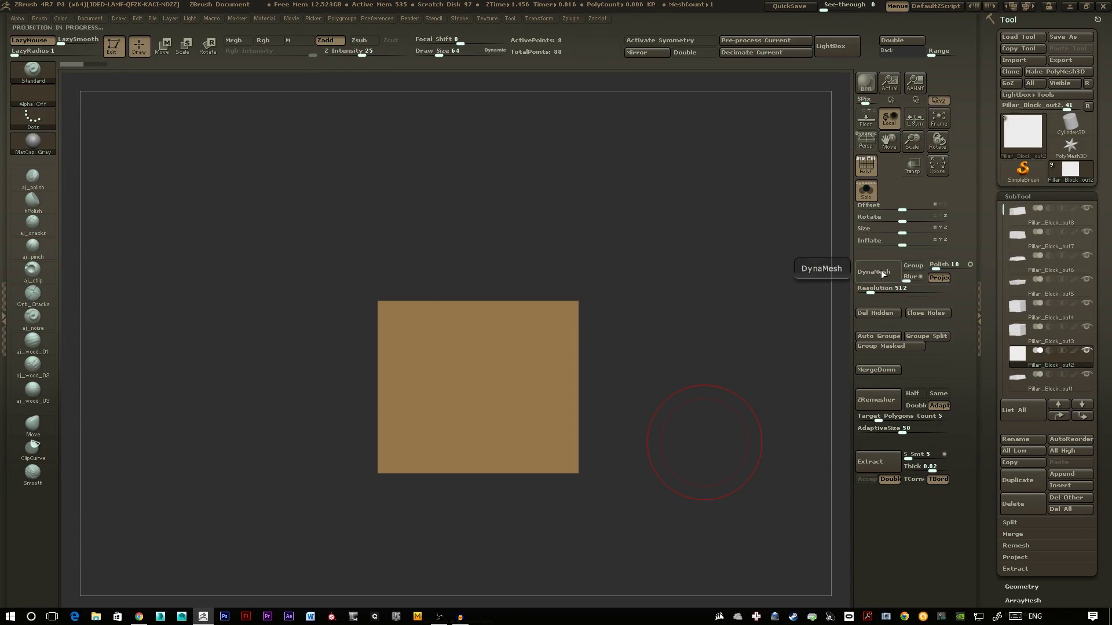
left_click_drag(647, 412, 662, 402, "alt")
right_click_drag(610, 426, 625, 425, "ctrl")
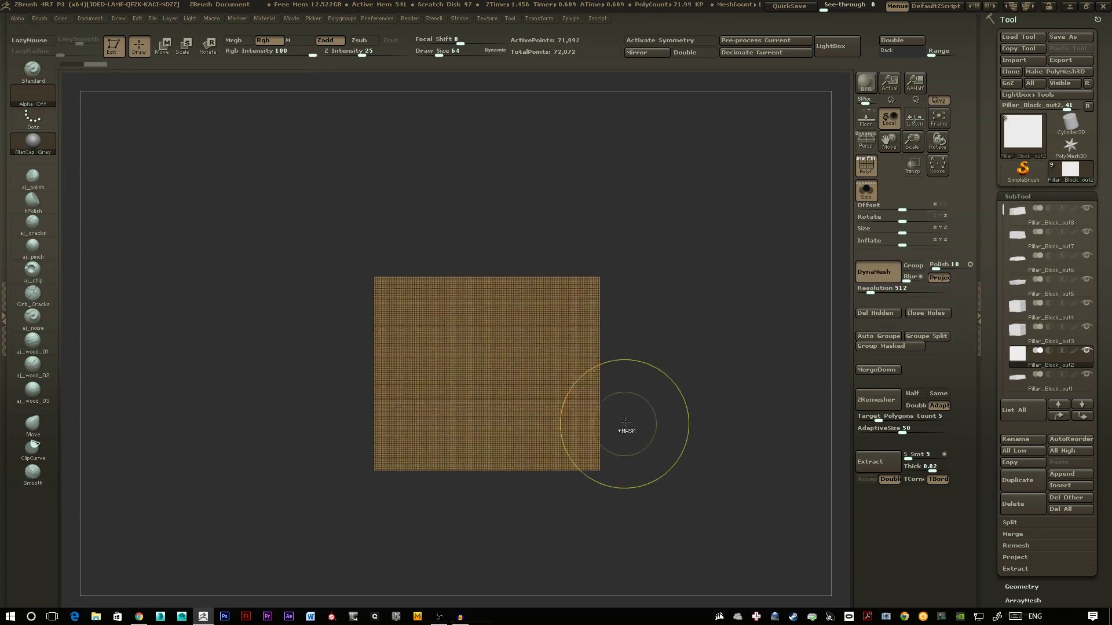
left_click(865, 167)
mouse_move(753, 405)
left_mouse_down()
mouse_move(716, 416)
mouse_move(724, 412)
left_mouse_up()
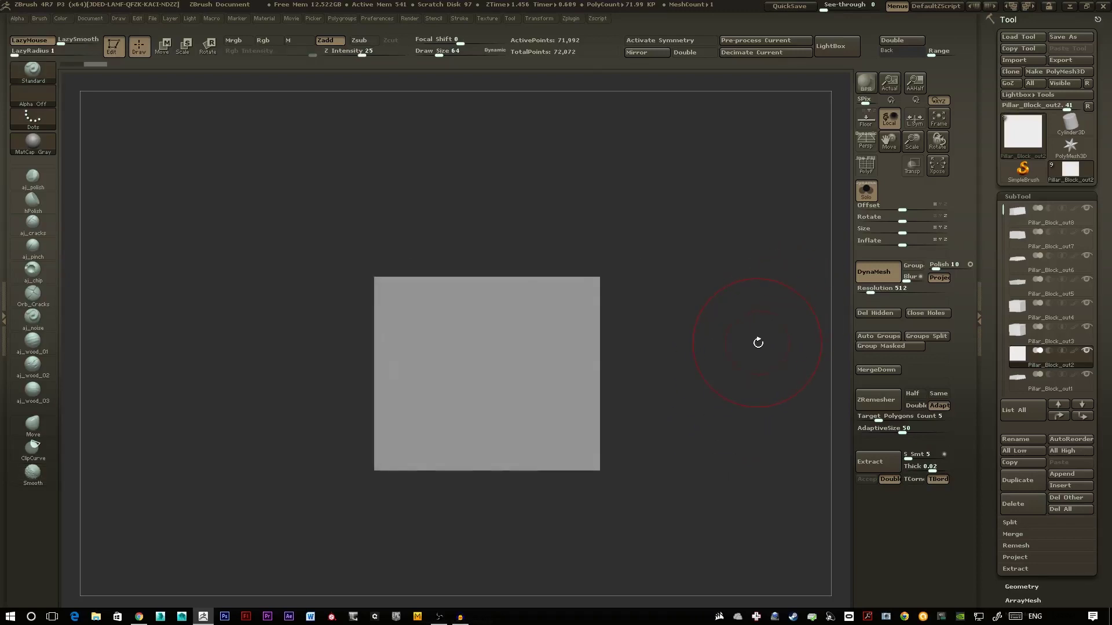
Choose ClipCurve as the active selection brush
key("b")
key("c")
key("c")
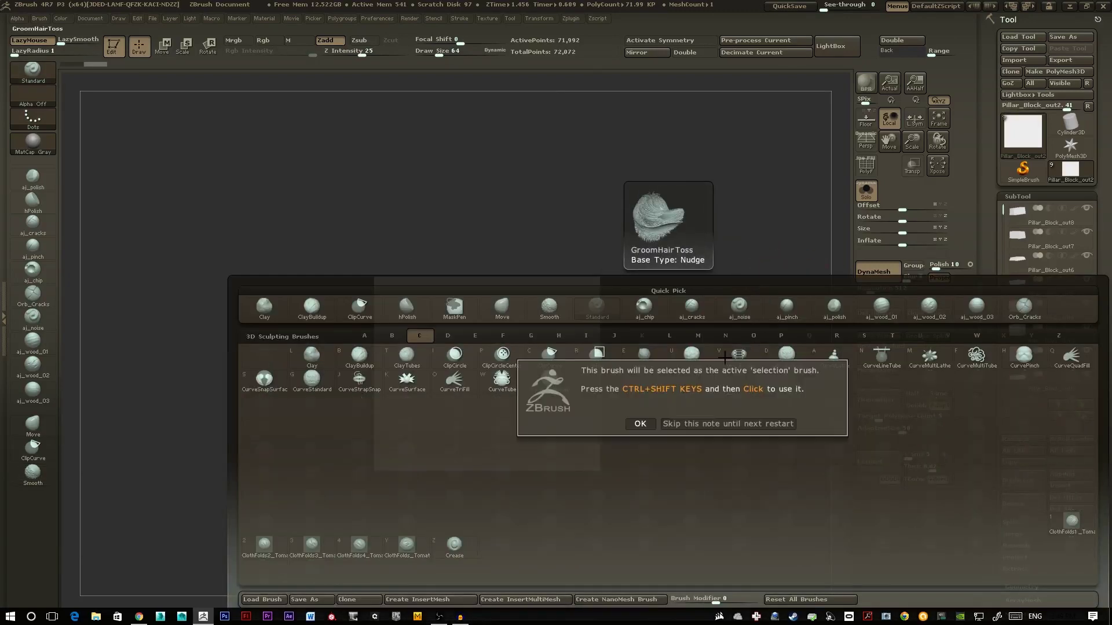
left_click(640, 424)
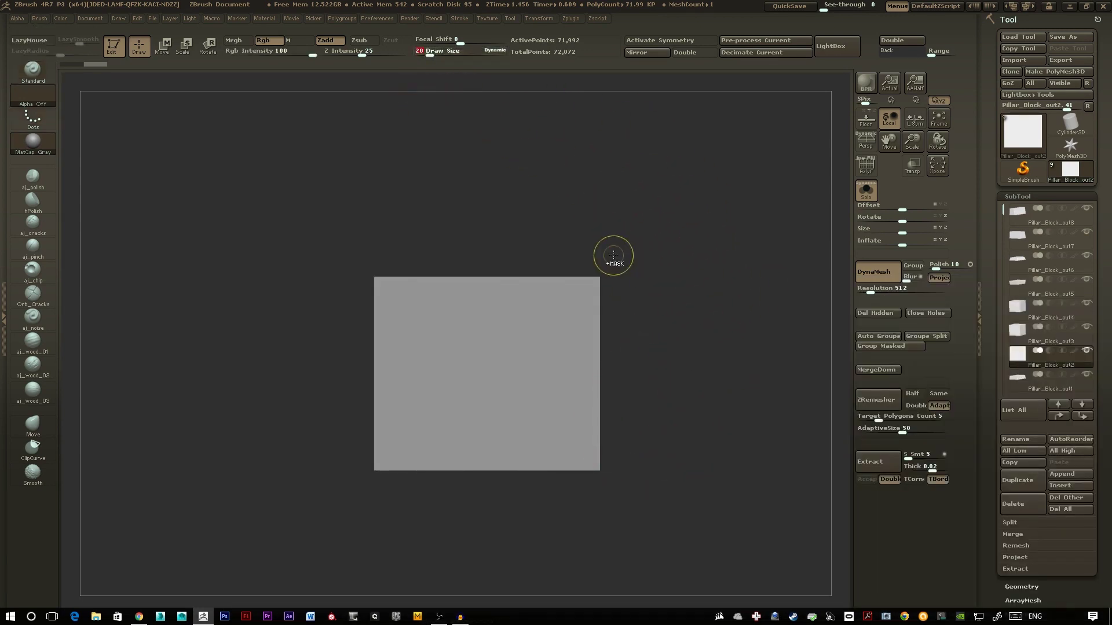
Bevel the four outer edges of the block in the front view with diagonal ClipCurve cuts
left_click_drag(602, 238, 654, 275, "ctrl+shift")
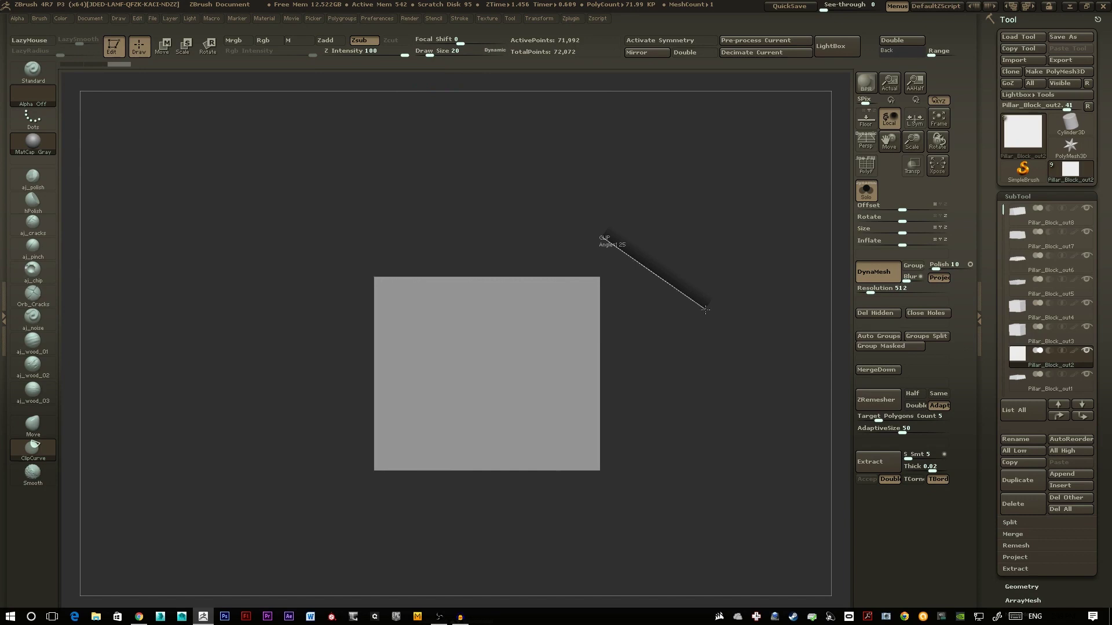
mouse_move(705, 309)
left_mouse_down("ctrl+shift")
mouse_move(728, 288)
mouse_move(657, 390)
mouse_move(735, 255)
mouse_move(769, 342)
mouse_move(768, 288)
mouse_move(754, 337)
mouse_move(755, 327)
mouse_move(719, 375)
mouse_move(734, 414)
mouse_move(779, 388)
mouse_move(729, 412)
mouse_move(787, 298)
mouse_move(722, 392)
mouse_move(762, 354)
mouse_move(735, 389)
left_mouse_up("ctrl+shift")
mouse_move(679, 449)
left_mouse_down("ctrl+shift")
mouse_move(568, 548)
mouse_move(530, 524)
left_mouse_up("ctrl+shift")
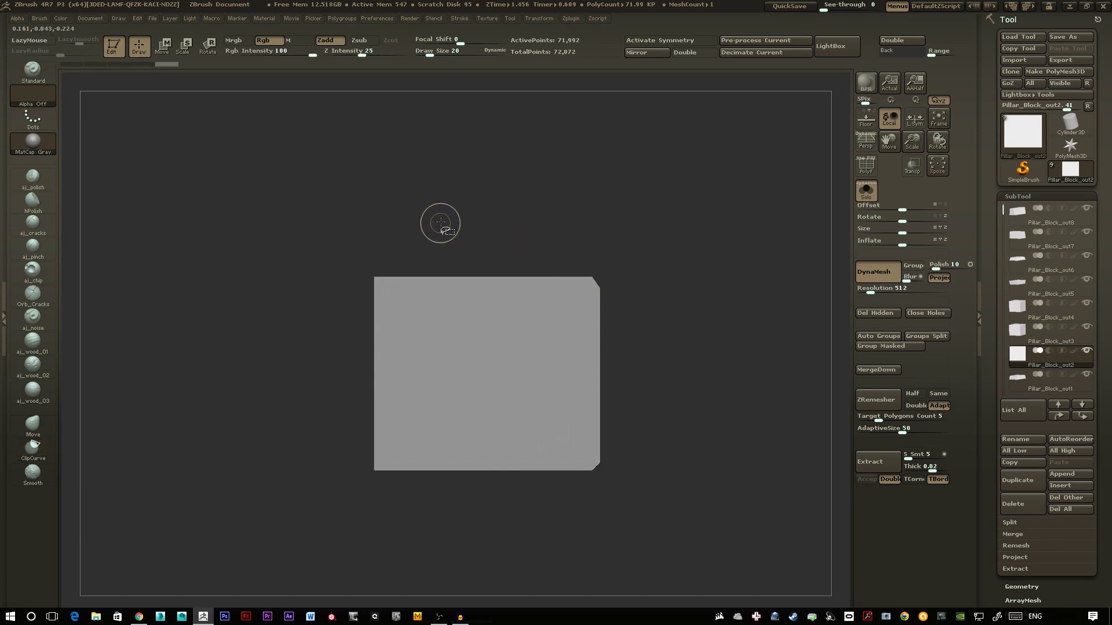
mouse_move(435, 236)
left_mouse_down("ctrl+shift")
mouse_move(318, 335)
mouse_move(575, 139)
mouse_move(539, 274)
mouse_move(596, 278)
mouse_move(468, 249)
mouse_move(484, 278)
mouse_move(484, 398)
mouse_move(489, 207)
mouse_move(459, 218)
mouse_move(499, 176)
mouse_move(362, 472)
mouse_move(189, 384)
mouse_move(354, 318)
mouse_move(313, 315)
mouse_move(536, 278)
left_mouse_up("ctrl+shift")
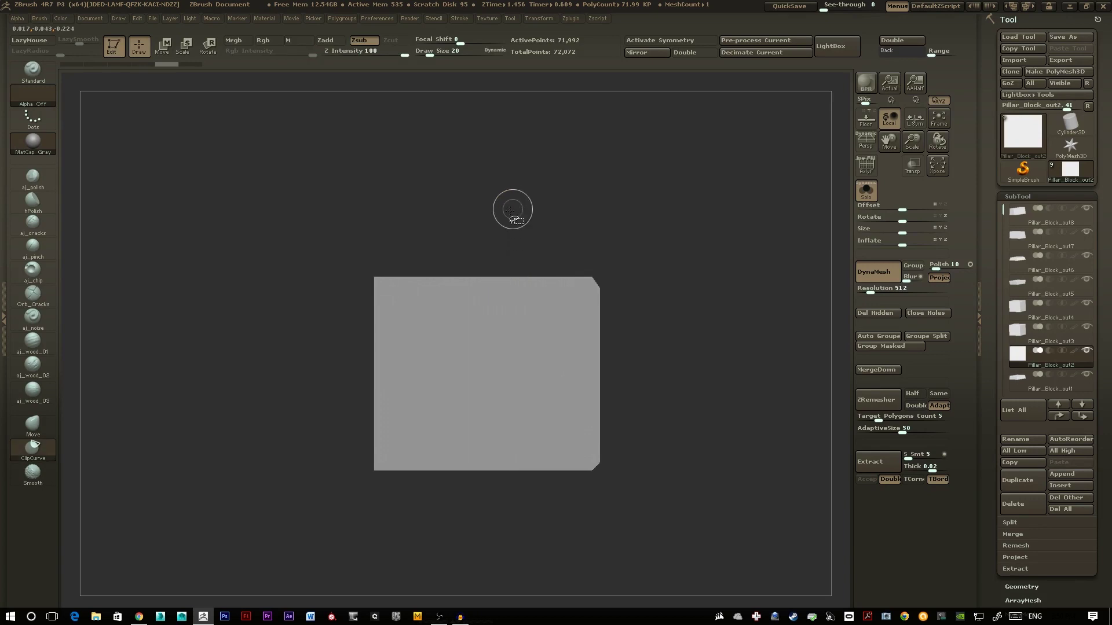
left_click_drag(508, 209, 428, 229, "ctrl+shift")
mouse_move(405, 515)
left_mouse_down("ctrl+shift")
mouse_move(315, 402)
mouse_move(342, 420)
left_mouse_up("ctrl+shift")
Turn the block to its adjacent side and clip its four corners diagonally with ClipCurve
mouse_move(703, 409)
left_mouse_down()
mouse_move(705, 452)
mouse_move(753, 421)
mouse_move(708, 409)
left_mouse_up()
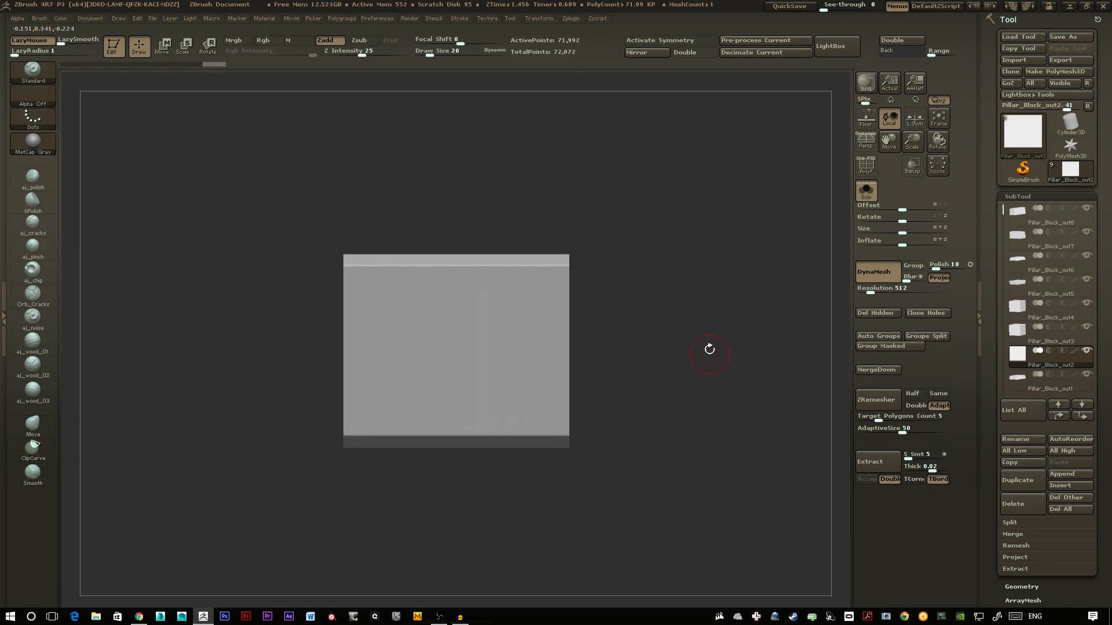
left_click_drag(584, 219, 648, 350, "ctrl+shift")
left_click_drag(603, 428, 514, 487, "ctrl+shift")
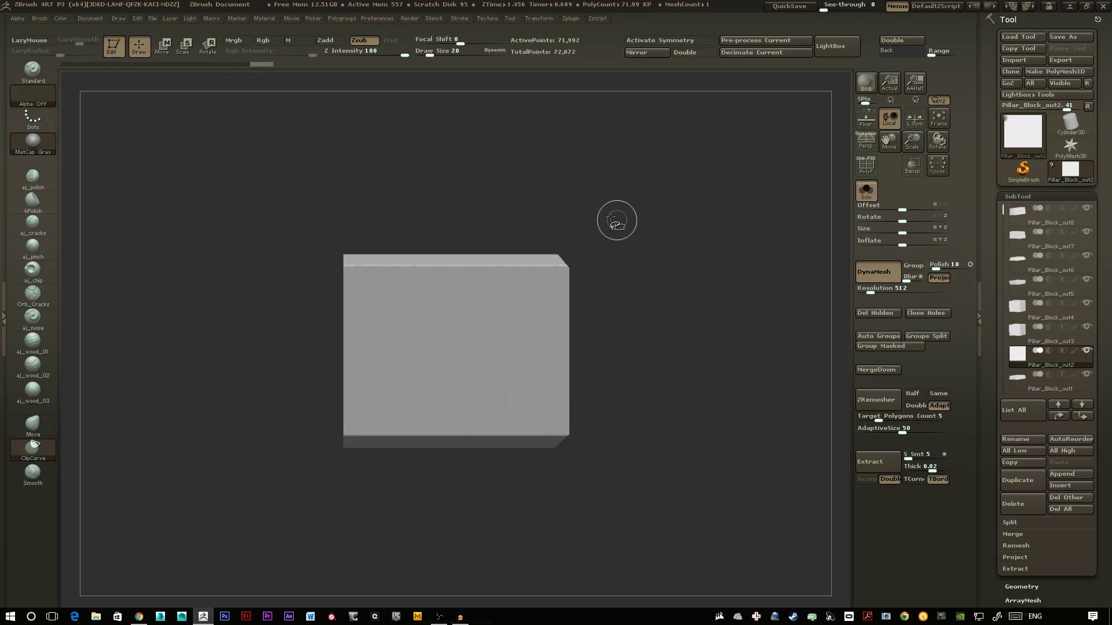
left_click_drag(379, 498, 298, 384, "ctrl+shift")
left_click_drag(309, 279, 387, 219, "ctrl+shift")
View the block from above and bevel its four vertical edges with diagonal ClipCurve cuts
left_click_drag(674, 359, 671, 467)
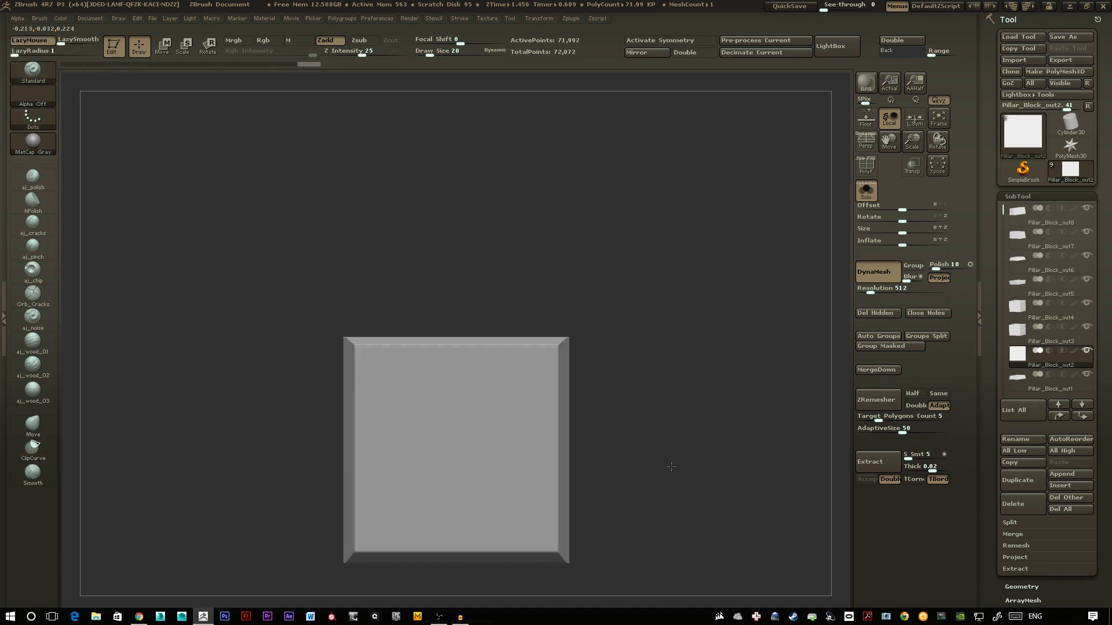
left_click_drag(674, 411, 680, 328, "alt")
left_click_drag(595, 203, 663, 342, "ctrl+shift")
left_click_drag(619, 449, 531, 511, "ctrl+shift")
left_click_drag(401, 524, 306, 421, "ctrl+shift")
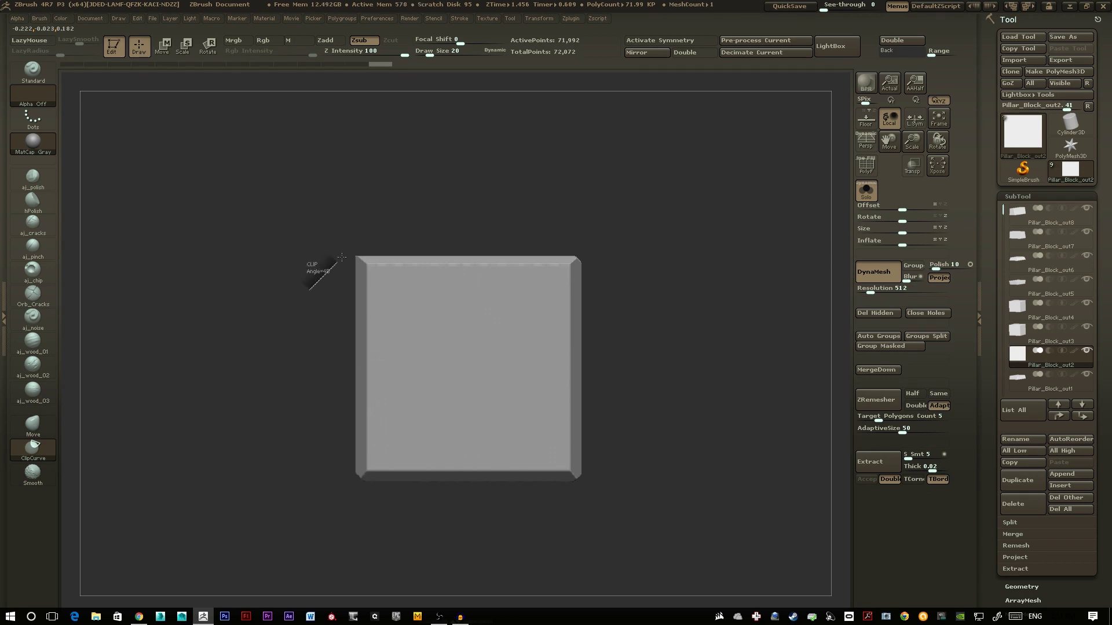
left_click_drag(341, 256, 401, 220, "ctrl+shift")
Divide the beveled block once in Geometry to raise it to SDiv 2
mouse_move(710, 284)
left_mouse_down()
mouse_move(654, 406)
mouse_move(670, 485)
mouse_move(625, 452)
mouse_move(661, 445)
mouse_move(690, 464)
mouse_move(670, 471)
mouse_move(703, 449)
mouse_move(694, 474)
mouse_move(672, 478)
left_mouse_up()
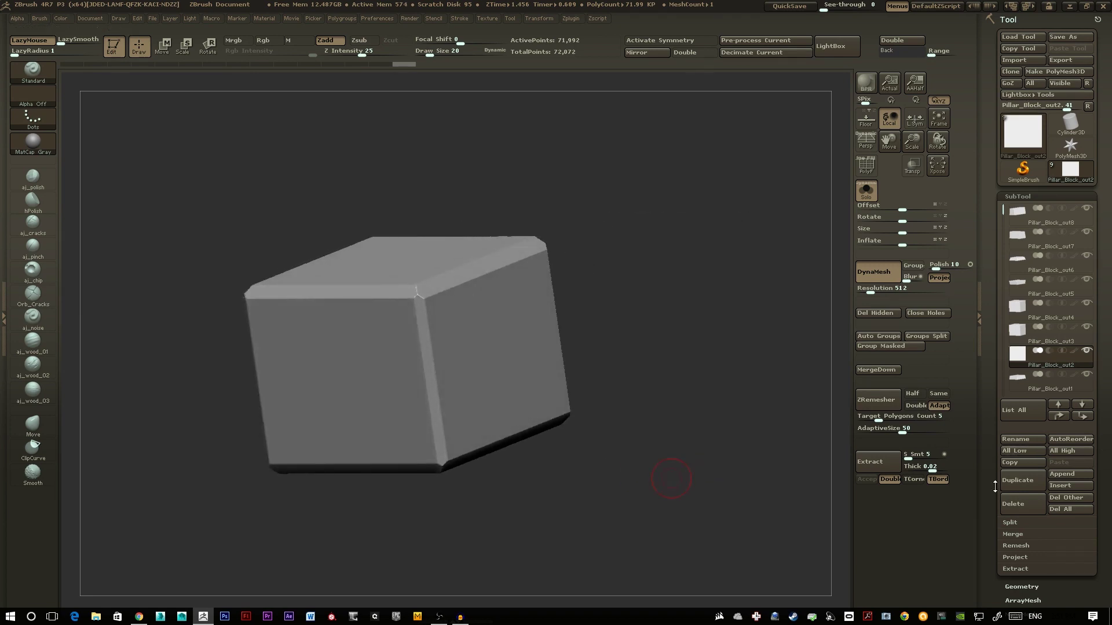
left_click(1022, 582)
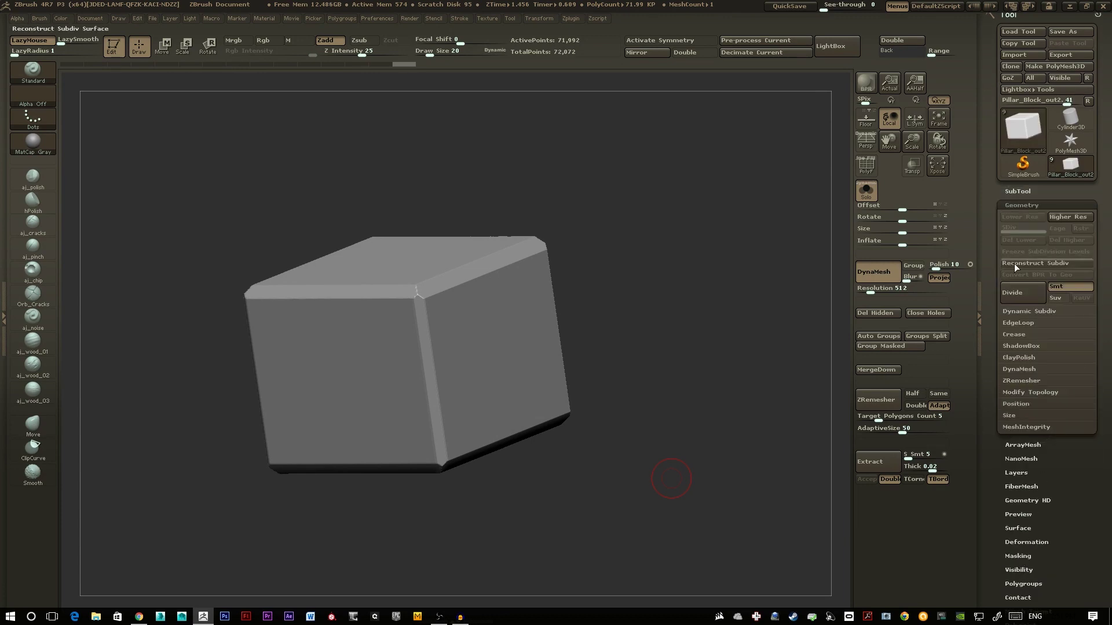
left_click(1021, 294)
left_click_drag(658, 379, 689, 442)
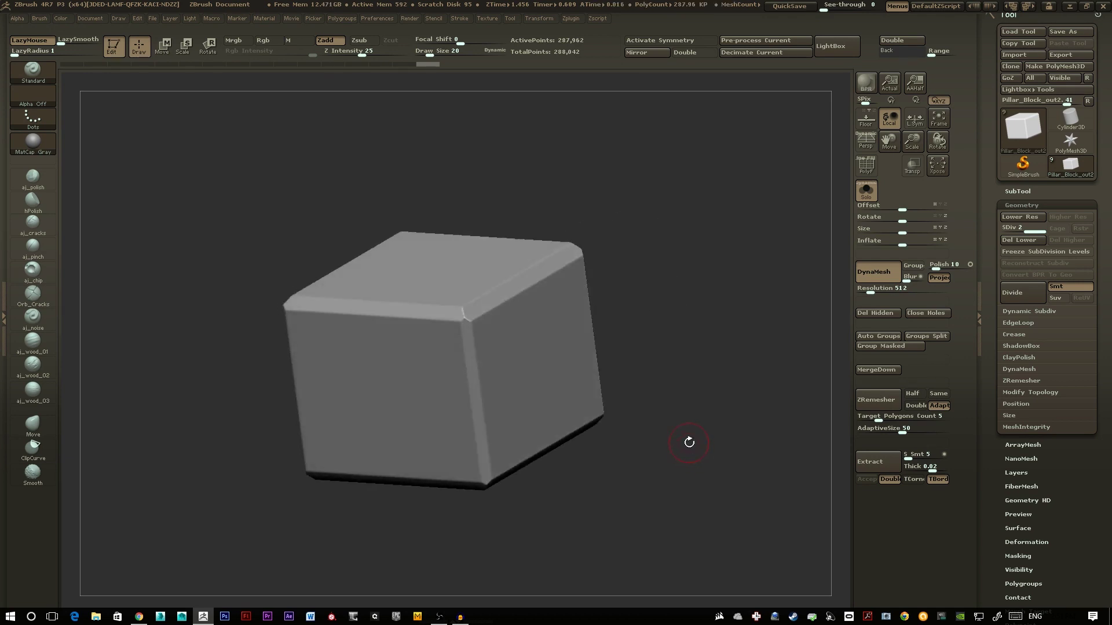
left_click_drag(683, 380, 694, 427)
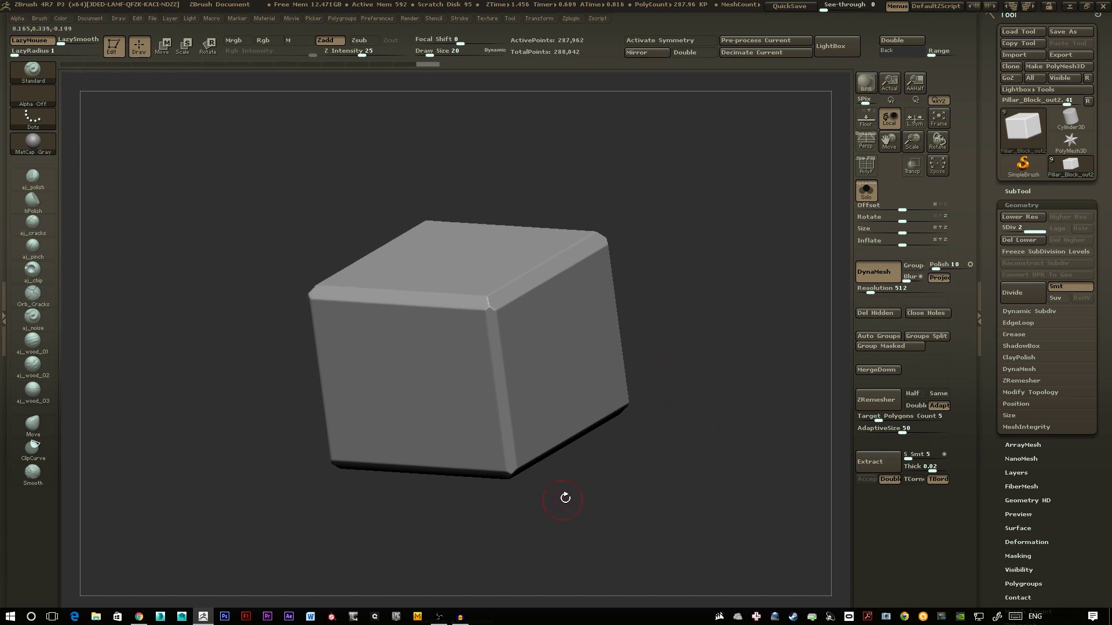
left_click_drag(565, 498, 701, 371)
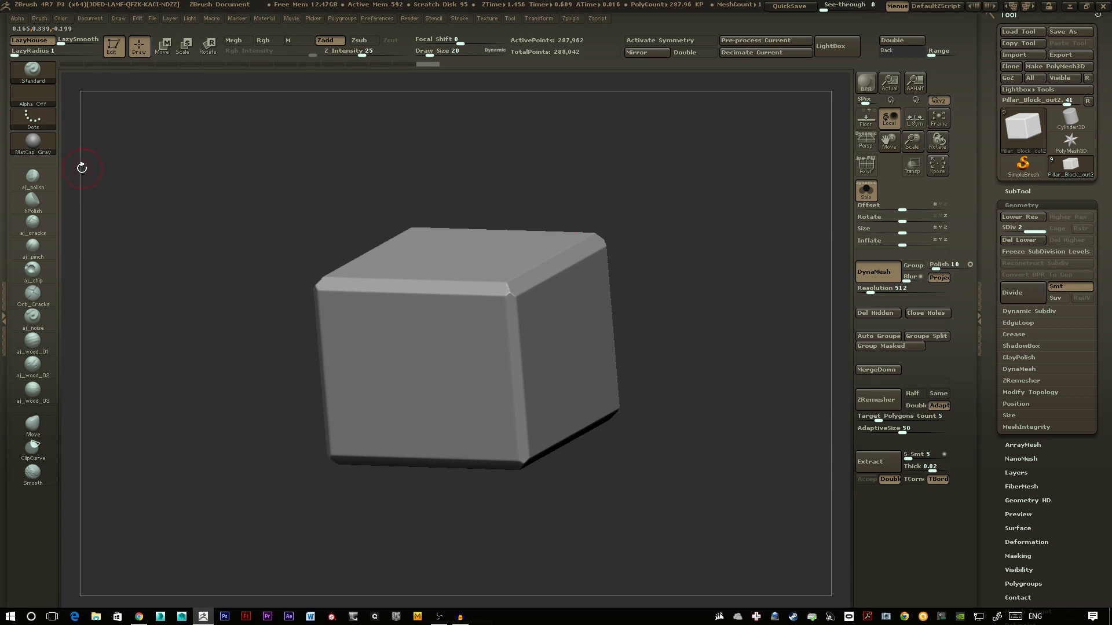
Choose aj_polish as the sculpting brush, with hPolish as the smoothing brush
left_click(41, 177)
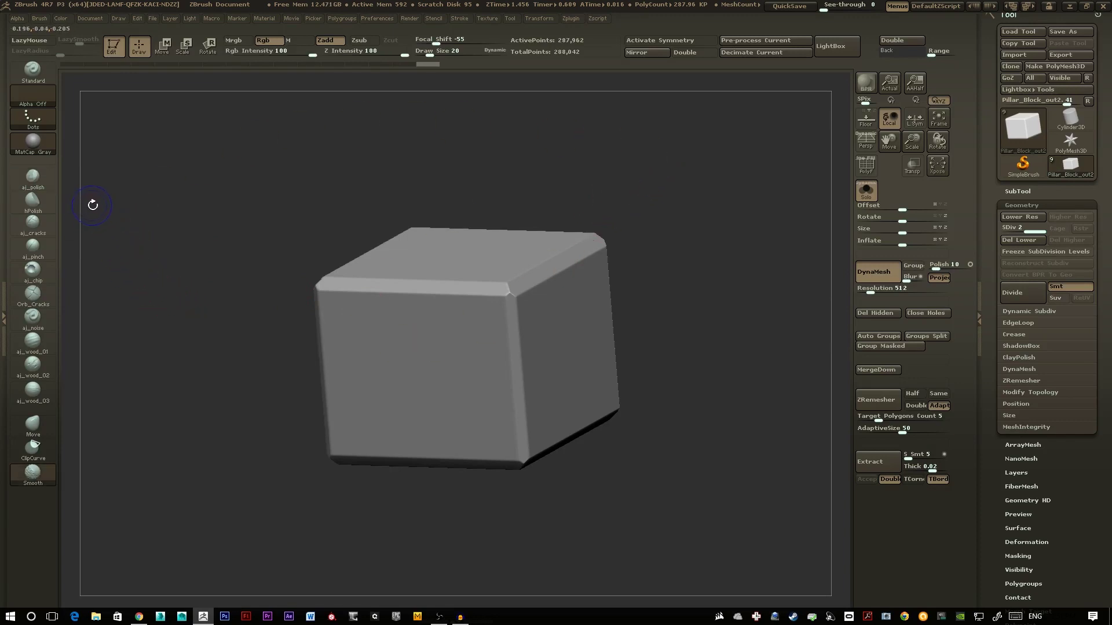
left_click(35, 202)
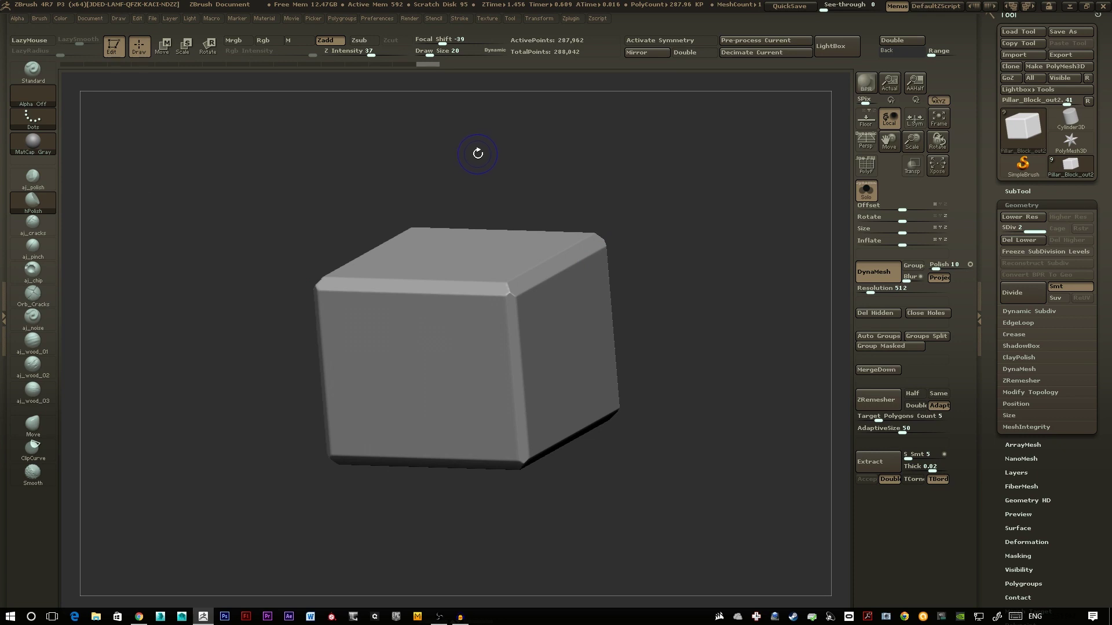
key("1")
key("b")
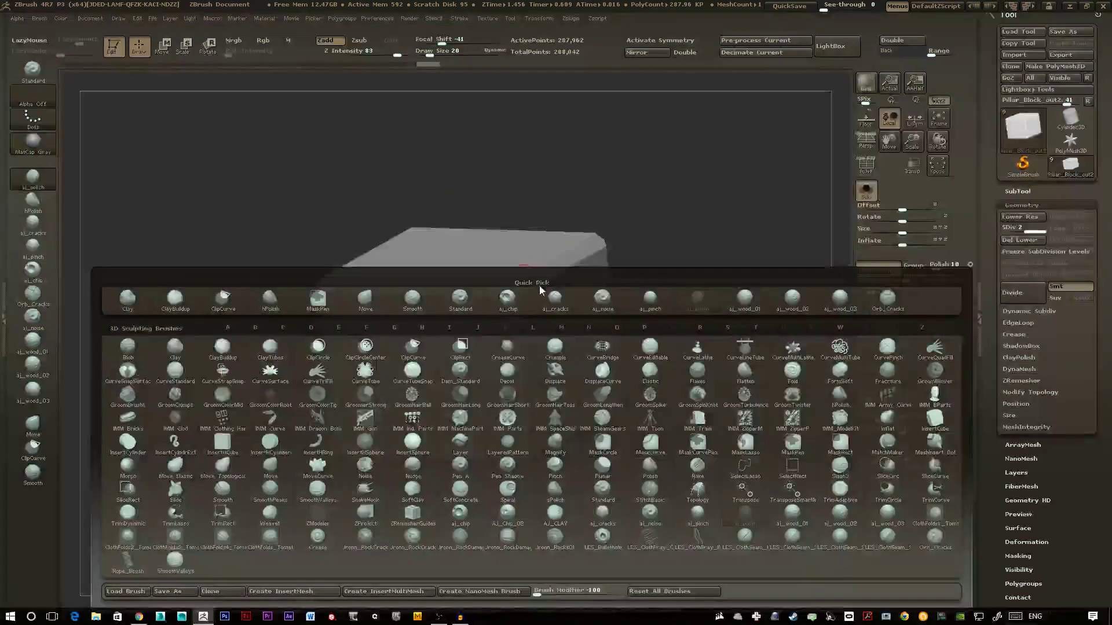
key("2")
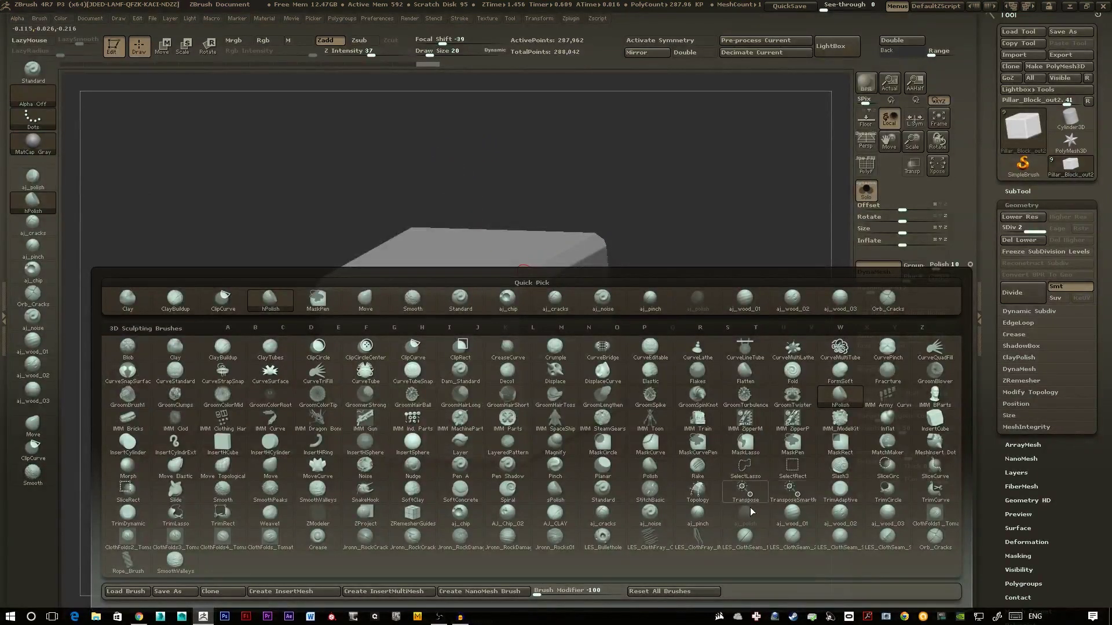
left_click(698, 300)
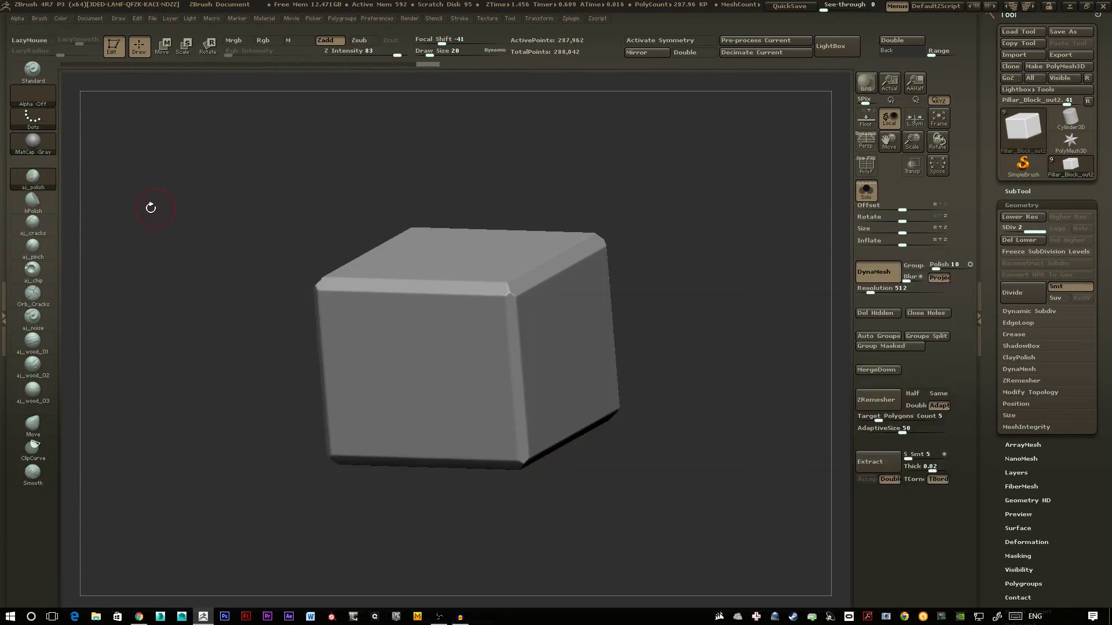
key("1")
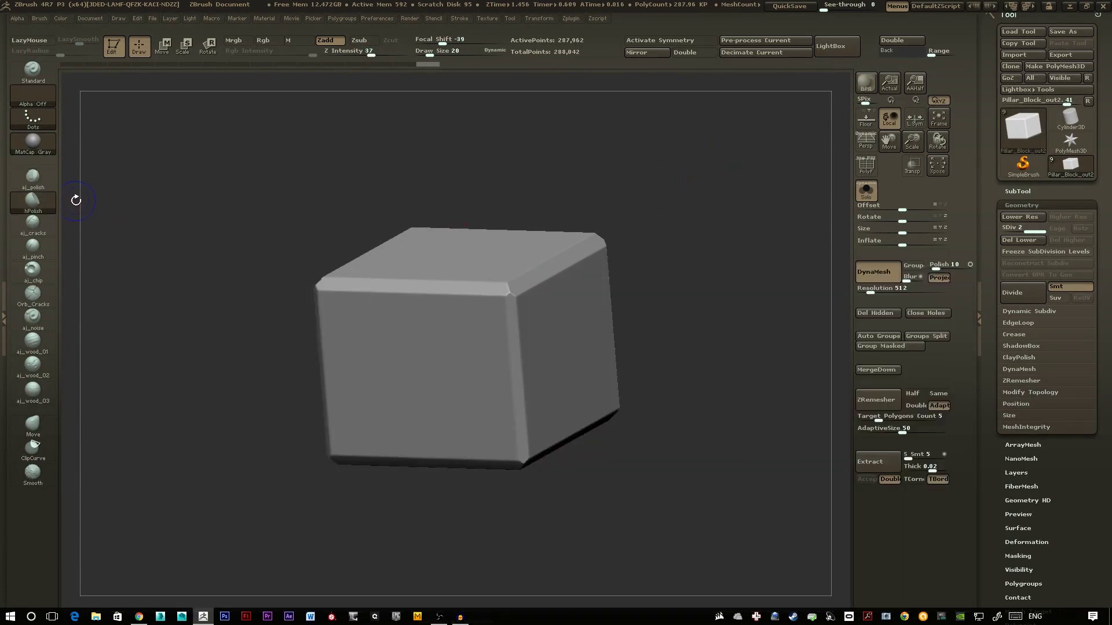
key("2")
Set the draw size to 18 and flatten the block's near upper corner with aj_polish
left_click_drag(706, 439, 728, 416)
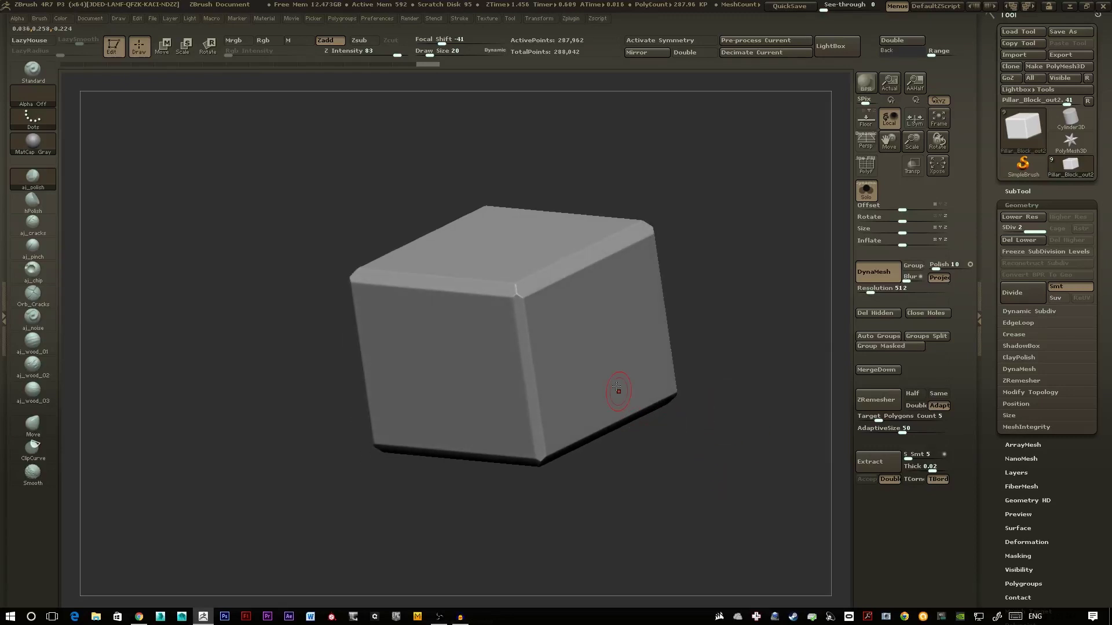
mouse_move(514, 296)
right_mouse_down("ctrl")
mouse_move(524, 271)
mouse_move(482, 267)
right_mouse_up("ctrl")
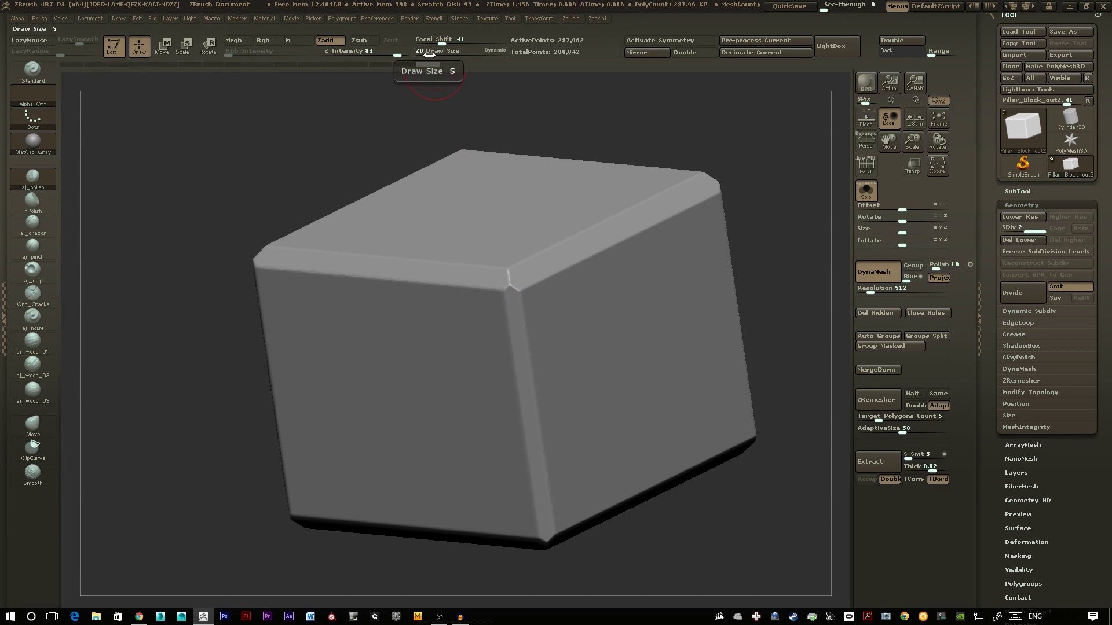
left_click_drag(429, 55, 429, 54)
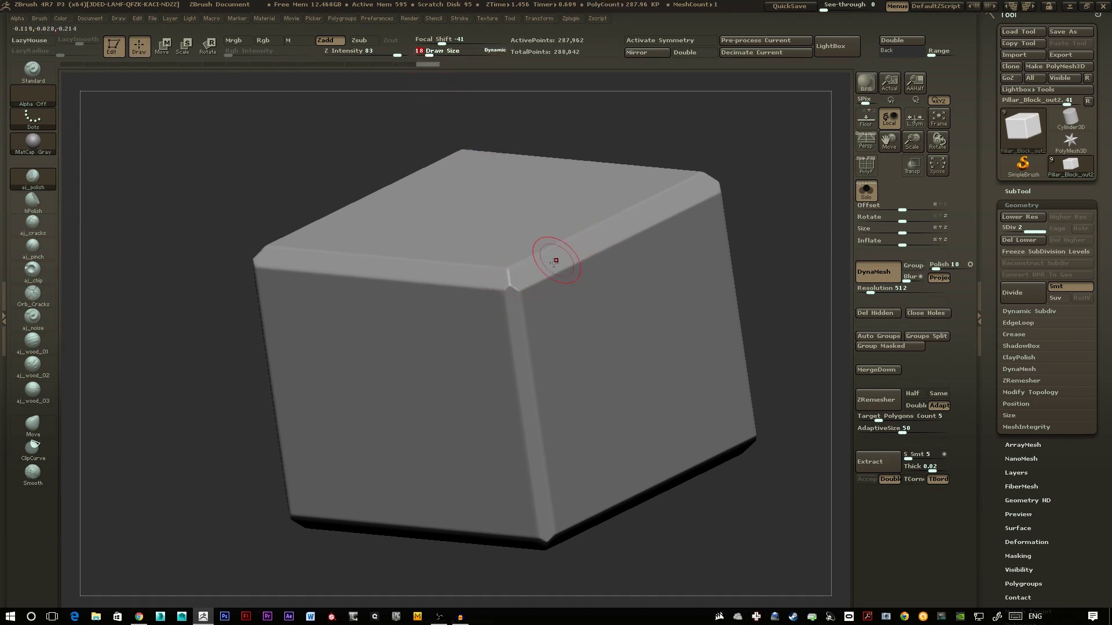
left_click(509, 280)
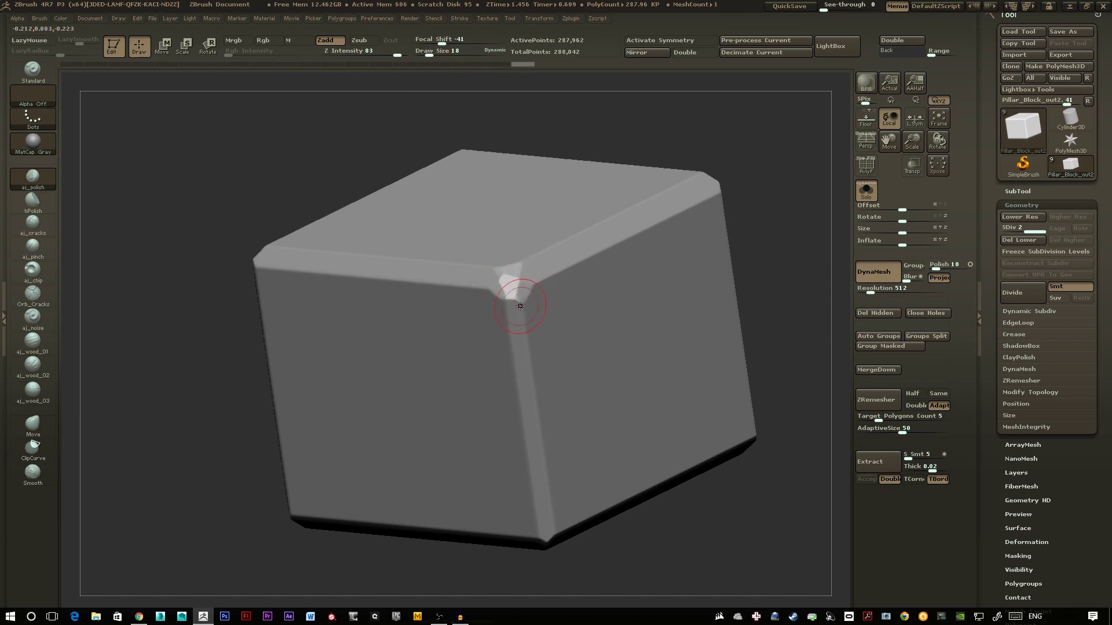
left_click_drag(805, 231, 740, 234)
right_click_drag(481, 264, 520, 278, "ctrl")
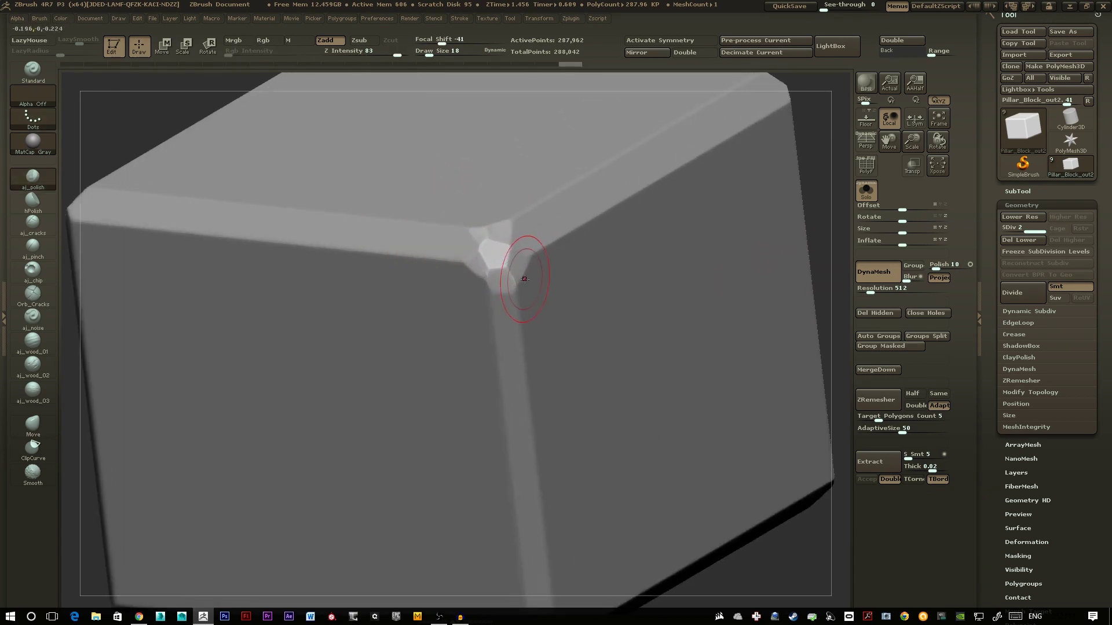
Refine the flattened corner into crisp facets with hPolish strokes around its rim
key("shift")
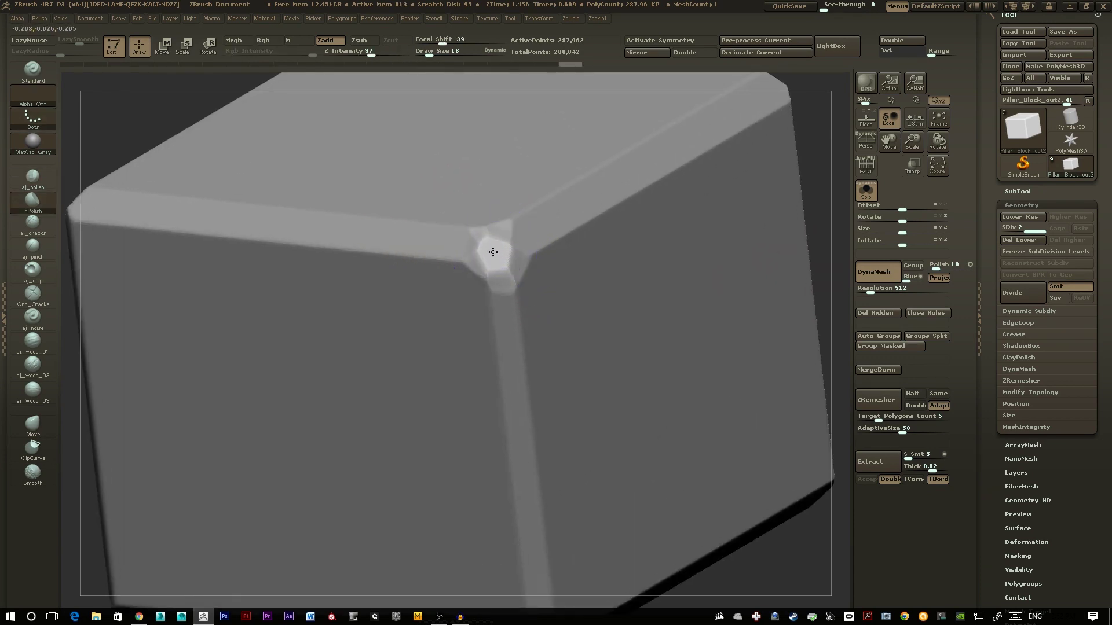
mouse_move(476, 263)
left_mouse_down()
mouse_move(496, 277)
mouse_move(518, 260)
mouse_move(478, 234)
left_mouse_up()
left_click(502, 228)
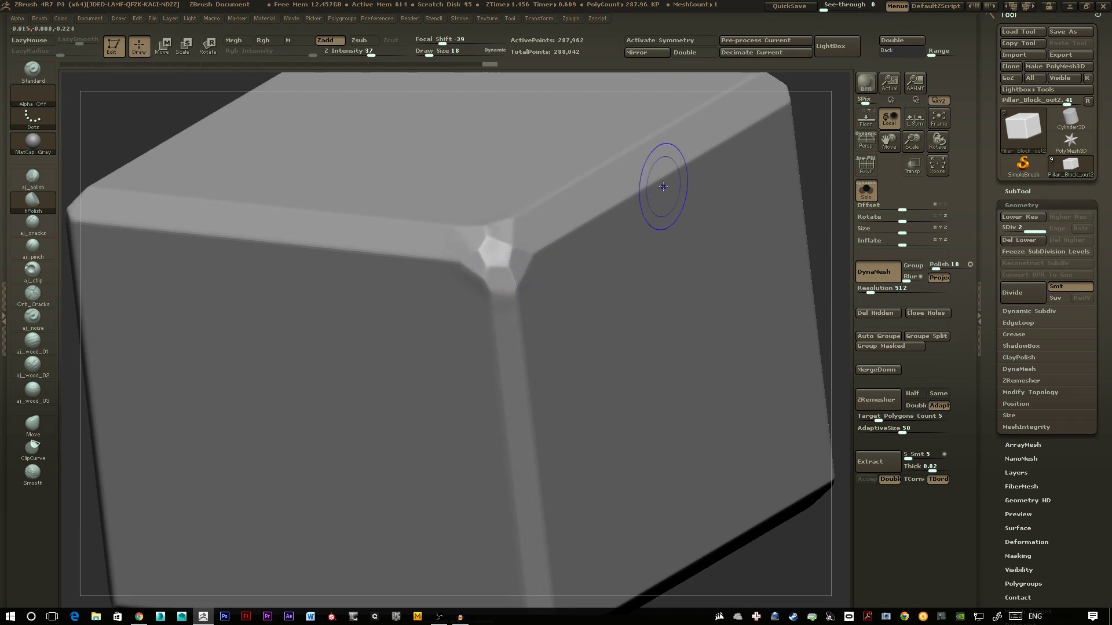
key("1")
mouse_move(663, 179)
right_mouse_down("ctrl")
mouse_move(738, 240)
mouse_move(772, 222)
mouse_move(617, 257)
mouse_move(630, 284)
right_mouse_up("ctrl")
key("2")
left_click_drag(571, 290, 586, 284)
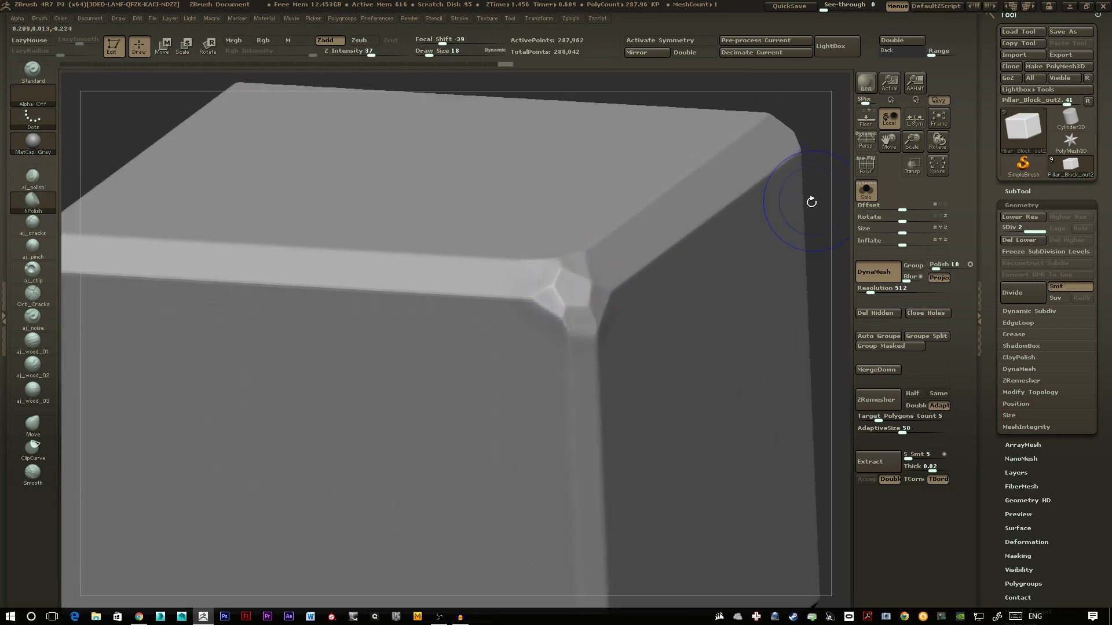
Divide the block to SDiv 3 and polish the facets of the same corner once more with hPolish
key("1")
right_click_drag(577, 326, 773, 329, "ctrl")
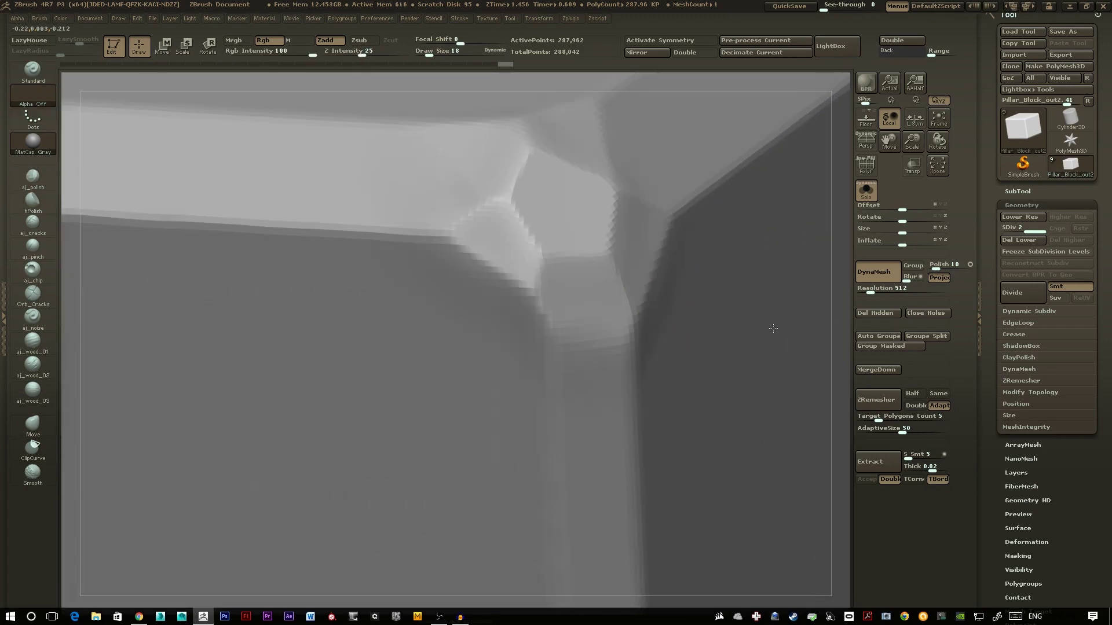
right_click_drag(710, 354, 655, 350, "ctrl")
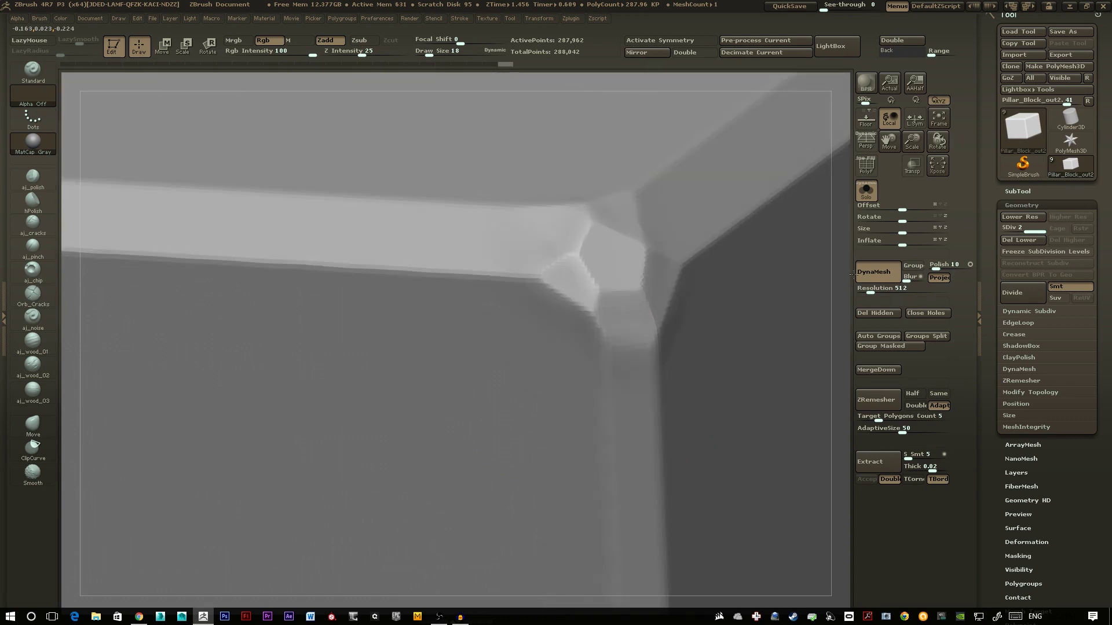
left_click(1024, 293)
key("2")
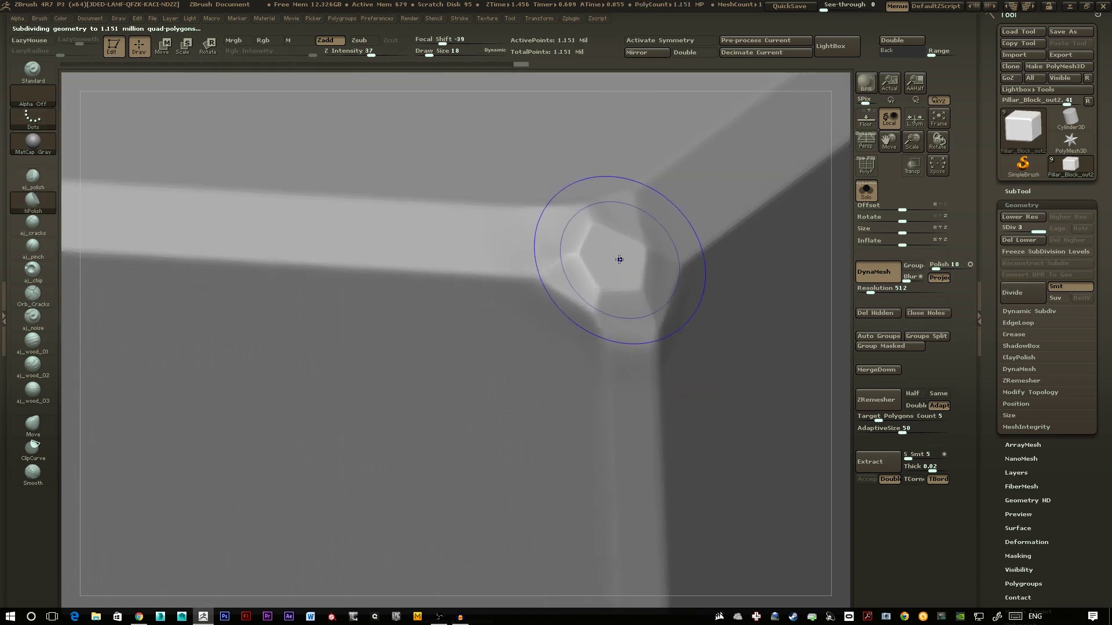
mouse_move(619, 260)
left_mouse_down("alt")
mouse_move(578, 281)
mouse_move(602, 264)
left_mouse_up("alt")
Turn the block to its adjacent upper corner and flatten it into facets with aj_polish and hPolish
key("1")
right_click_drag(695, 347, 305, 362, "ctrl")
right_click_drag(382, 471, 731, 423, "alt")
mouse_move(744, 357)
left_mouse_down()
mouse_move(731, 377)
mouse_move(755, 366)
left_mouse_up()
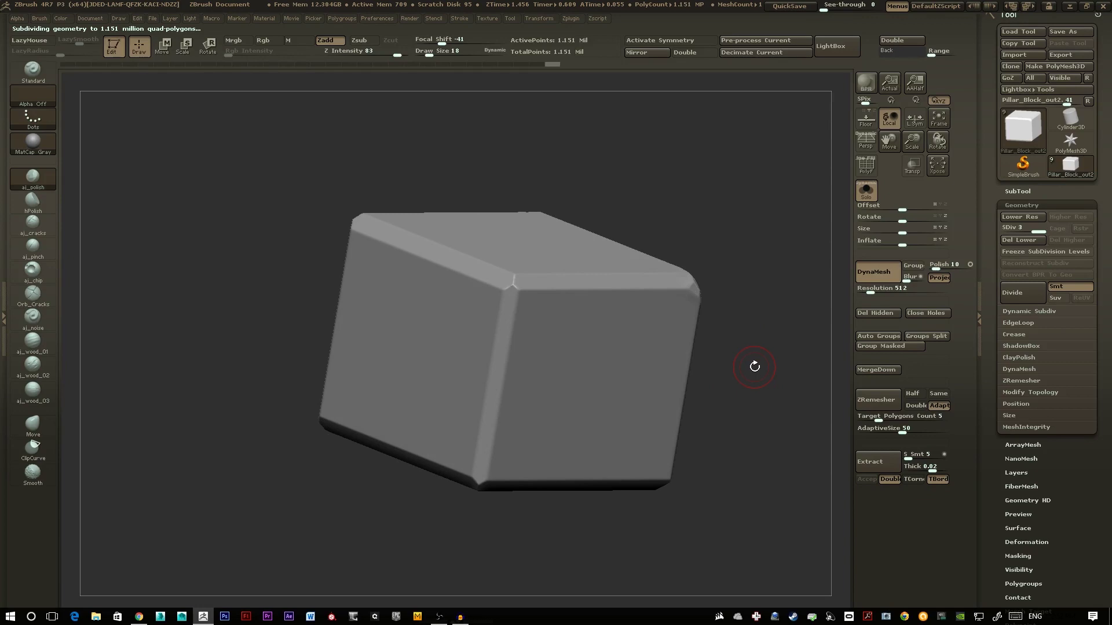
right_click_drag(515, 276, 546, 295, "ctrl")
left_click_drag(521, 285, 510, 295)
key("2")
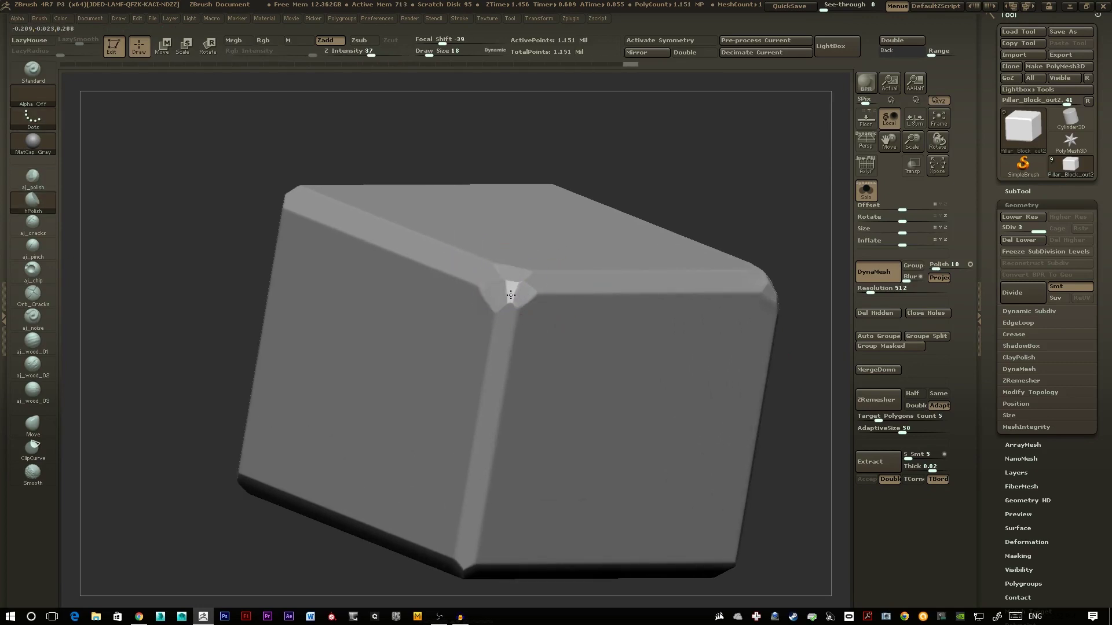
Flatten the next two sharp corners around the block with aj_polish, refining the facets with hPolish
key("1")
mouse_move(511, 295)
right_mouse_down()
mouse_move(678, 305)
mouse_move(660, 354)
right_mouse_up()
mouse_move(350, 302)
left_mouse_down()
mouse_move(378, 318)
mouse_move(359, 301)
left_mouse_up()
key("2")
key("1")
mouse_move(371, 324)
right_mouse_down()
mouse_move(355, 301)
mouse_move(593, 325)
mouse_move(434, 277)
right_mouse_up()
mouse_move(423, 281)
left_mouse_down()
mouse_move(420, 257)
mouse_move(421, 282)
mouse_move(408, 272)
left_mouse_up()
key("2")
Turn the block over and polish the sharp corners around its underside into small facets
key("1")
right_click_drag(660, 484, 665, 290, "alt")
key("2")
left_click_drag(447, 331, 455, 347)
key("1")
right_click_drag(707, 226, 579, 277)
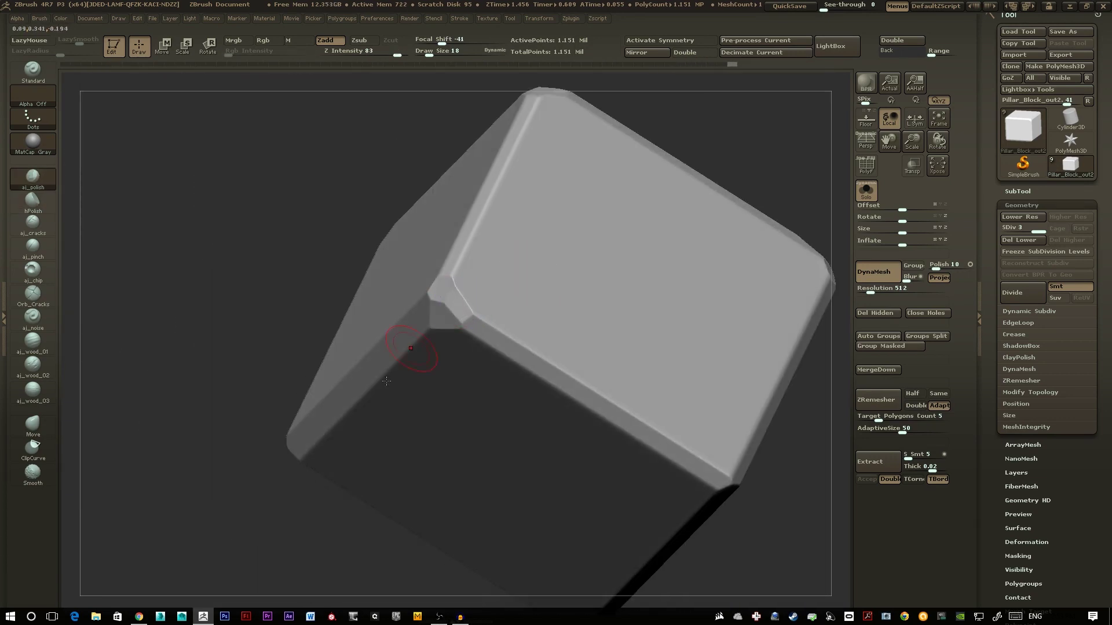
mouse_move(386, 380)
left_mouse_down()
mouse_move(422, 274)
mouse_move(431, 284)
left_mouse_up()
key("2")
key("1")
mouse_move(431, 283)
right_mouse_down()
mouse_move(561, 411)
mouse_move(436, 228)
right_mouse_up()
left_click_drag(436, 228, 433, 236)
key("2")
Polish the remaining sharp upper corner into a faceted bevel like the others
key("1")
right_click_drag(427, 235, 680, 181)
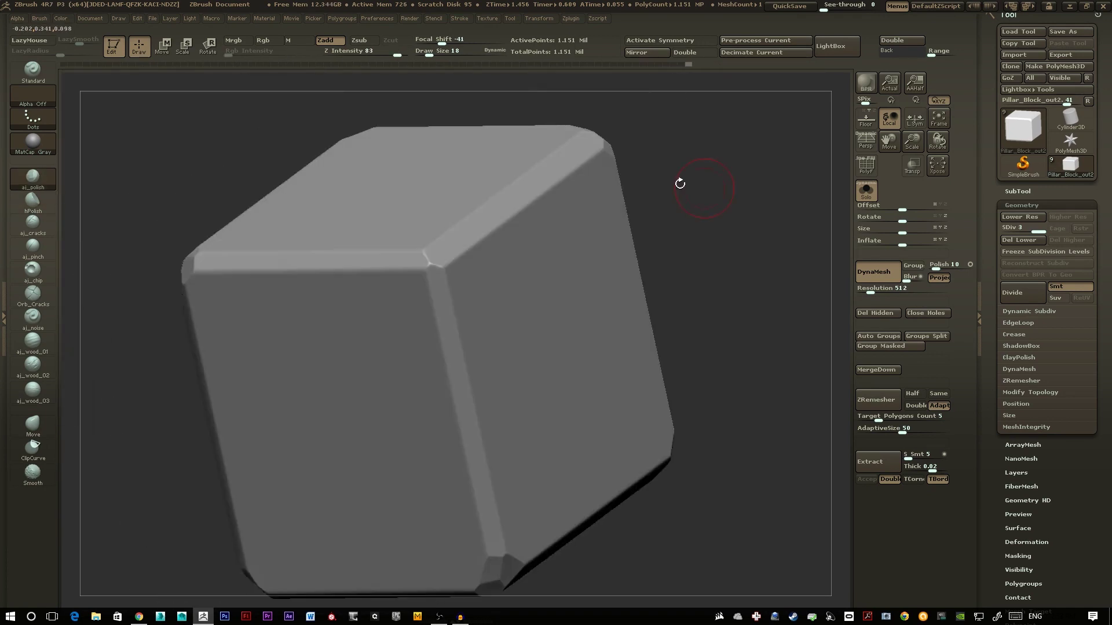
key("2")
left_click_drag(423, 253, 432, 267)
key("1")
right_click_drag(432, 266, 699, 286, "ctrl")
left_click_drag(698, 286, 668, 430)
right_click_drag(511, 356, 584, 386, "alt")
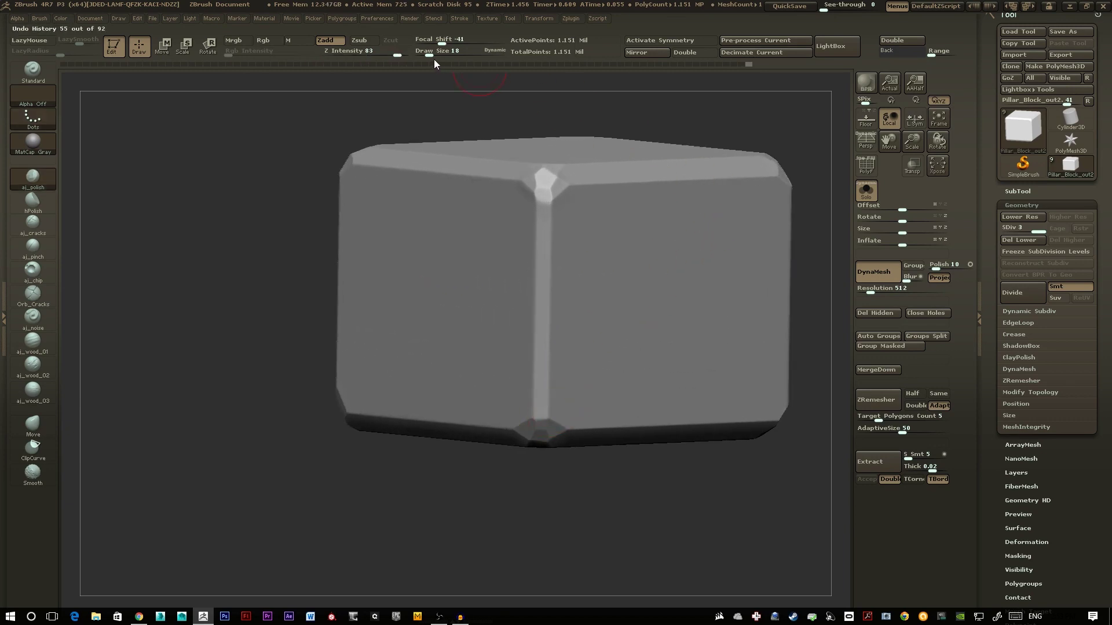
Set the draw size to 20 and wear the vertical edge unevenly with hPolish strokes, undoing the last unwanted stroke
left_click_drag(429, 53, 427, 52)
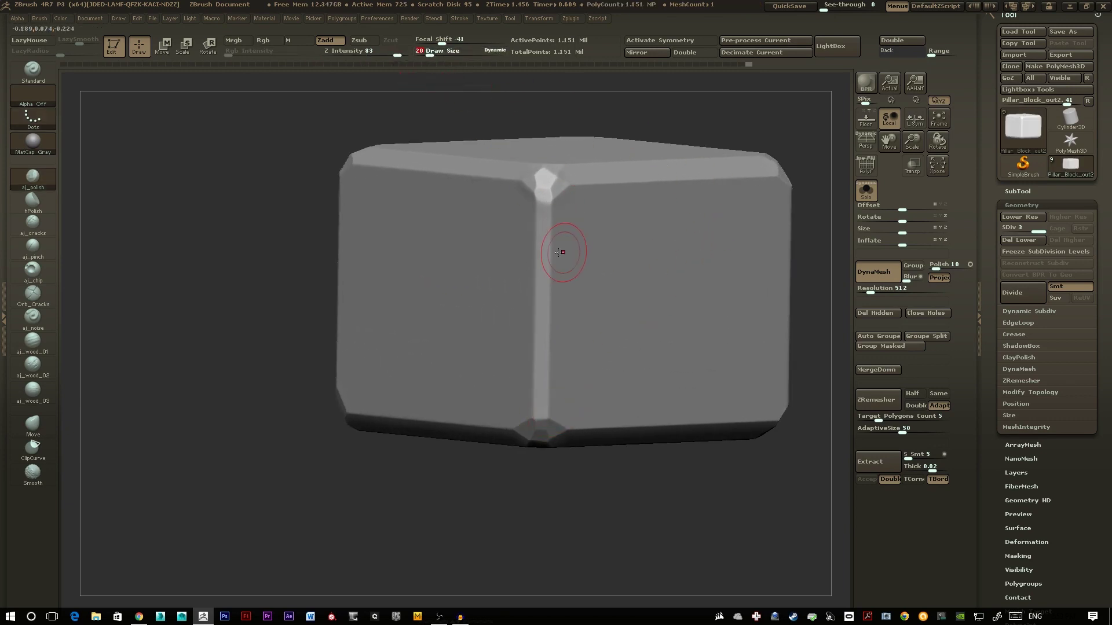
key("shift")
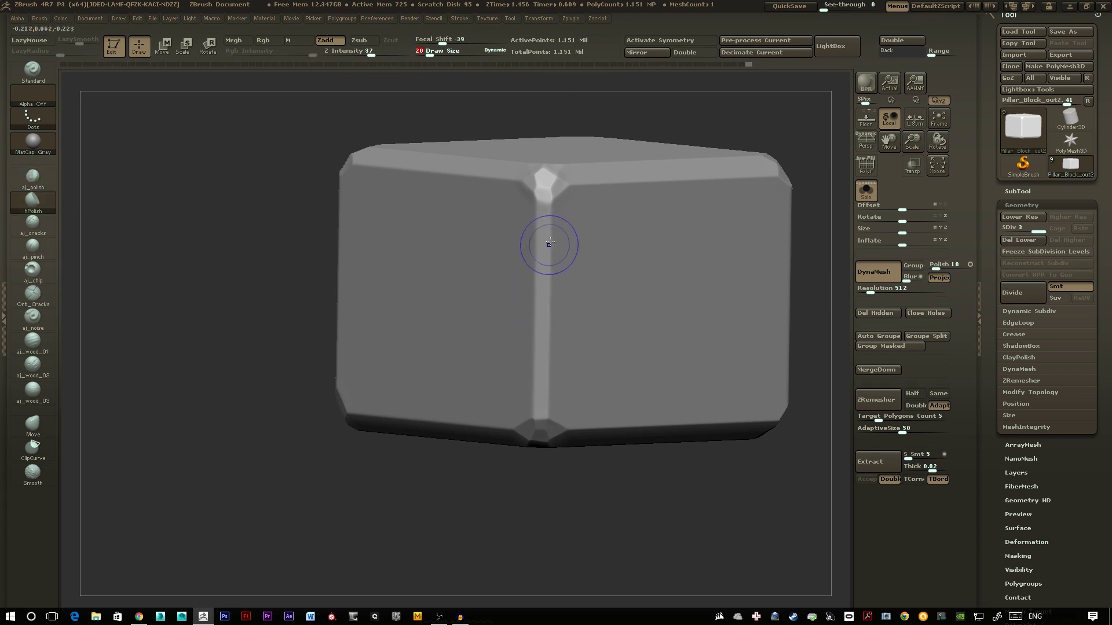
left_click_drag(542, 243, 540, 258)
mouse_move(540, 218)
left_mouse_down()
mouse_move(541, 286)
mouse_move(541, 258)
mouse_move(541, 275)
left_mouse_up()
mouse_move(542, 229)
left_mouse_down()
mouse_move(543, 242)
mouse_move(545, 222)
left_mouse_up()
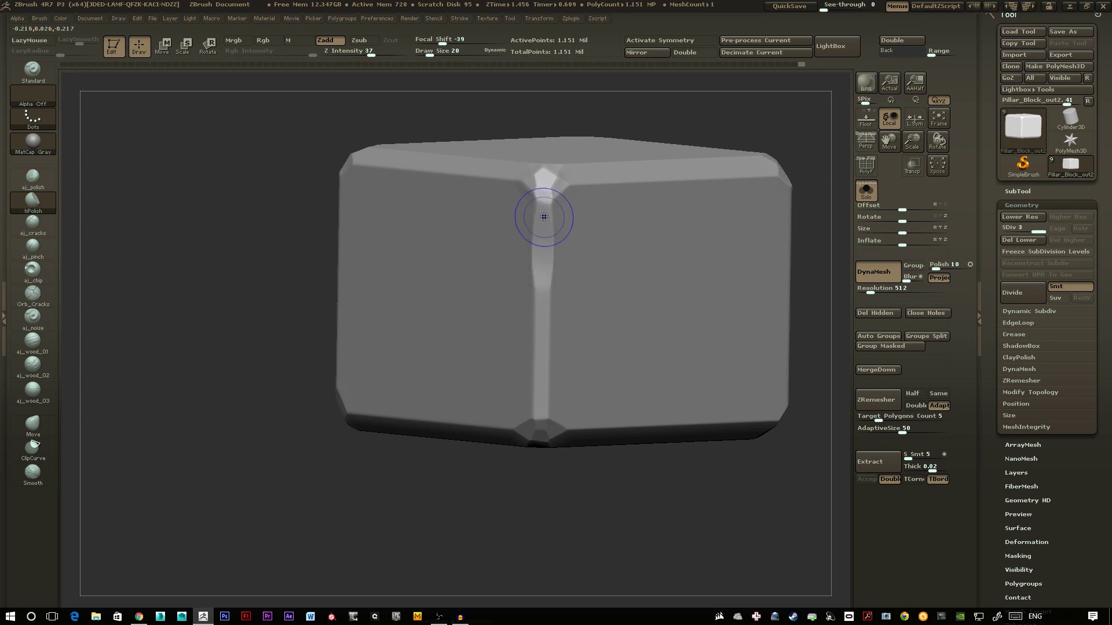
key("ctrl+z")
left_click_drag(545, 352, 540, 369)
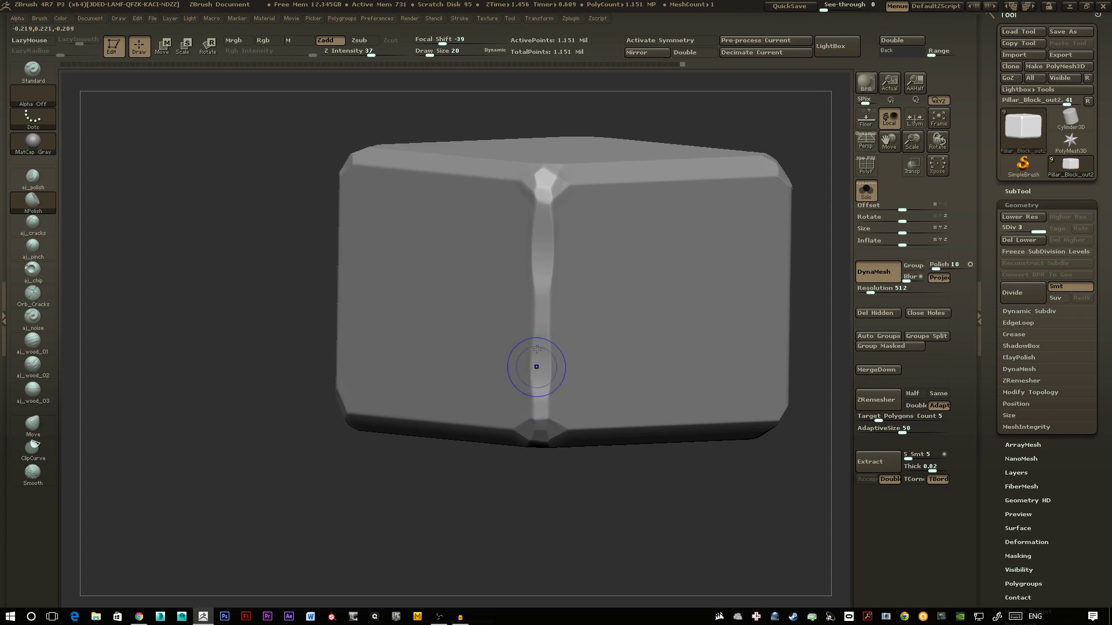
mouse_move(630, 461)
left_mouse_down()
mouse_move(596, 498)
mouse_move(656, 474)
mouse_move(626, 446)
left_mouse_up()
left_click_drag(558, 297, 555, 313, "shift")
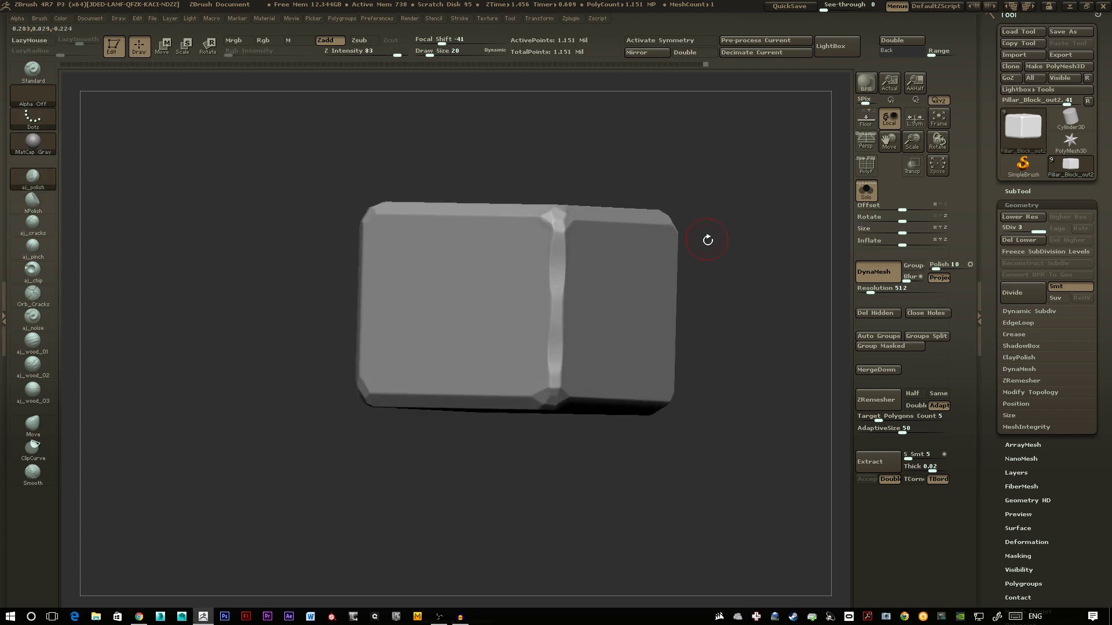
Turn to the block's horizontal edges and wear them into uneven, wavy bevels with hPolish
mouse_move(708, 242)
left_mouse_down()
mouse_move(699, 264)
mouse_move(697, 189)
mouse_move(618, 211)
left_mouse_up()
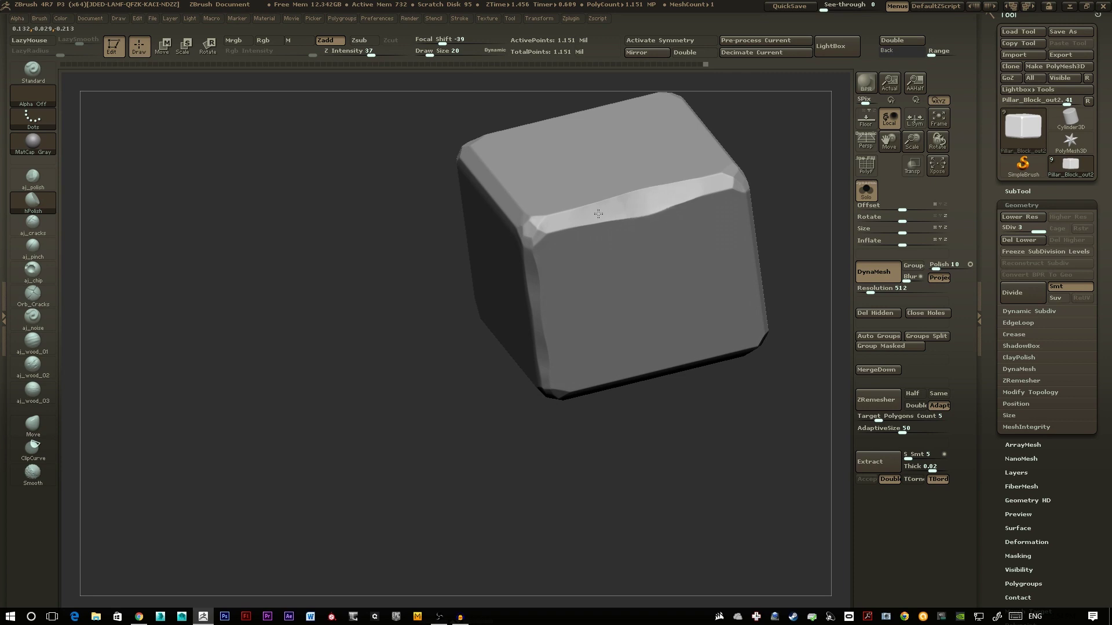
left_click_drag(791, 220, 665, 315)
mouse_move(602, 366)
left_mouse_down("shift")
mouse_move(539, 369)
mouse_move(689, 359)
left_mouse_up("shift")
Wear a still straight upper edge and the vertical edge beside it with irregular hPolish strokes
left_click_drag(802, 278, 726, 265)
mouse_move(574, 459)
left_mouse_down()
mouse_move(624, 491)
mouse_move(712, 288)
mouse_move(703, 292)
left_mouse_up()
left_click_drag(597, 316, 474, 240)
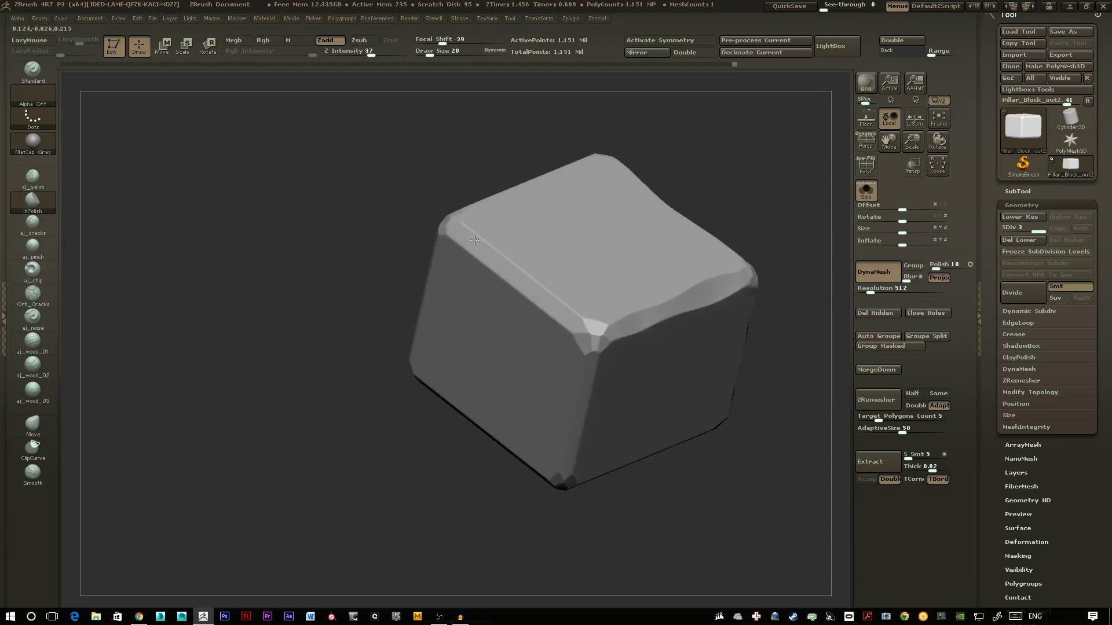
left_click_drag(562, 315, 567, 308, "shift")
left_click_drag(573, 521, 579, 423)
mouse_move(586, 371)
left_mouse_down("shift")
mouse_move(578, 411)
mouse_move(582, 376)
left_mouse_up("shift")
left_click_drag(530, 557, 541, 465)
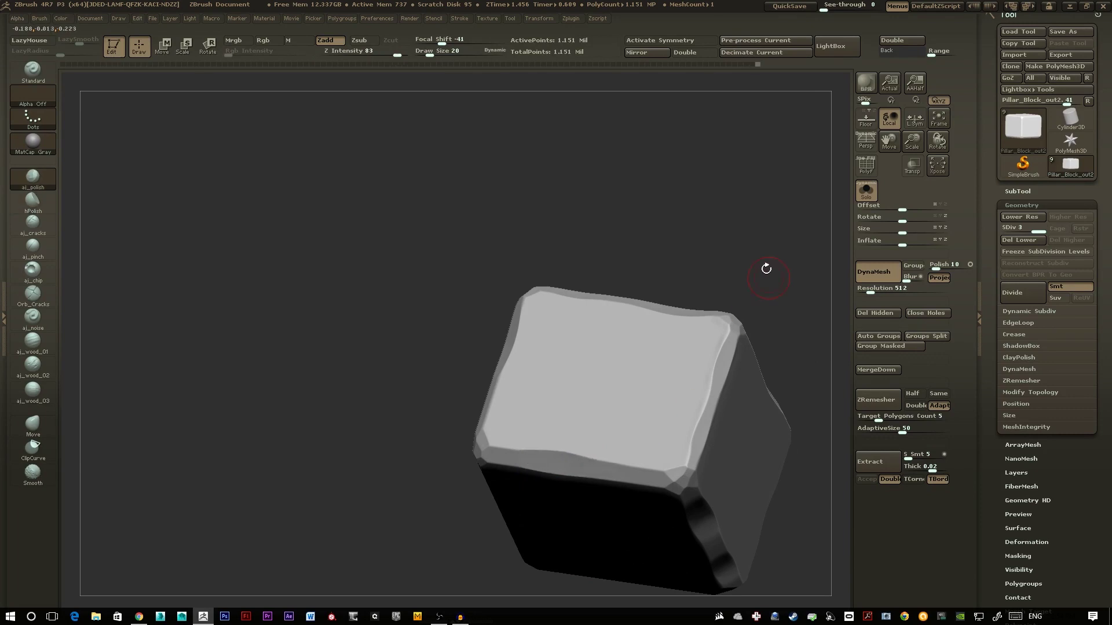
Turn to the block's still even edges and wear the bevel along one of them with hPolish strokes
left_click_drag(767, 266, 467, 358)
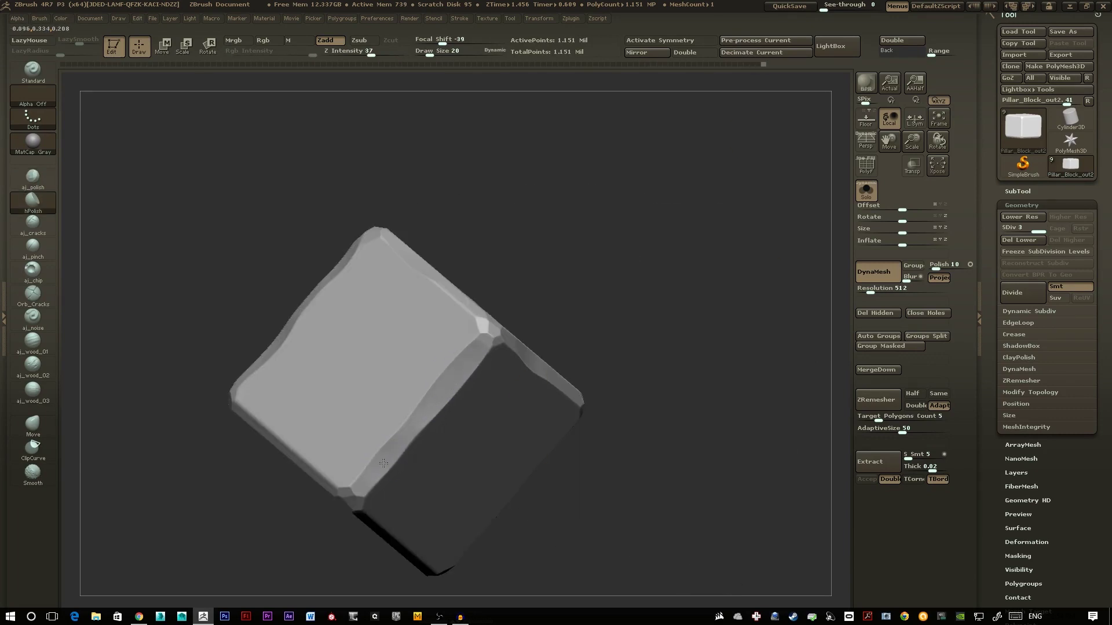
mouse_move(383, 463)
left_mouse_down()
mouse_move(606, 432)
mouse_move(492, 371)
left_mouse_up()
left_click_drag(359, 261, 371, 301, "shift")
left_click_drag(541, 400, 645, 320)
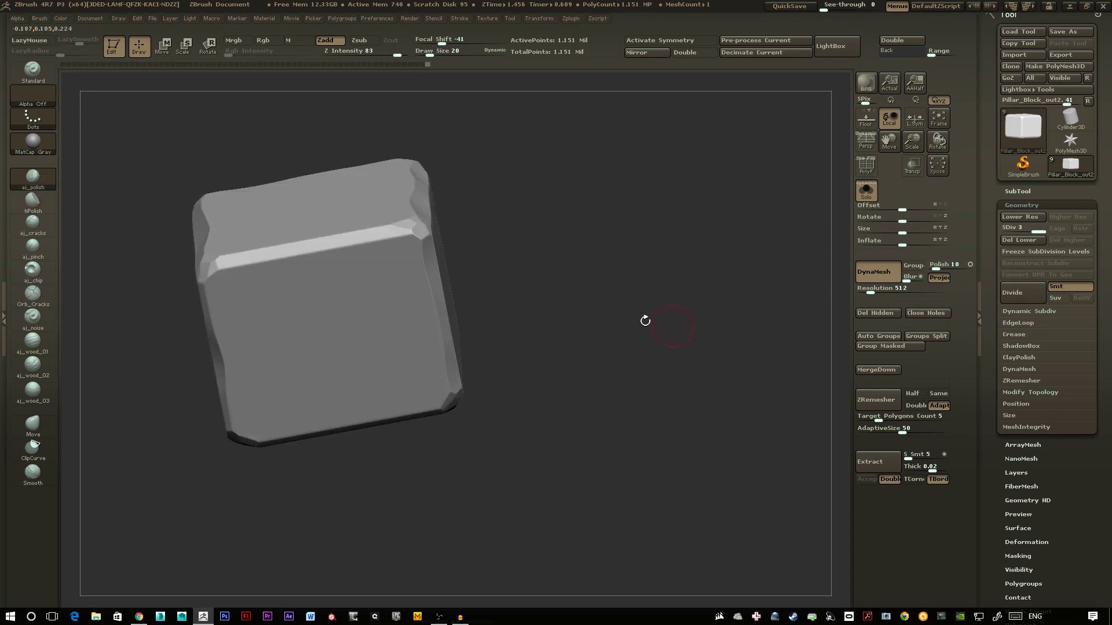
Polish the straight, bright bevel between two faces into an irregular edge, alternating aj_polish and hPolish
left_click_drag(342, 239, 276, 258, "shift")
left_click_drag(338, 241, 301, 252, "shift")
left_click_drag(627, 290, 592, 281)
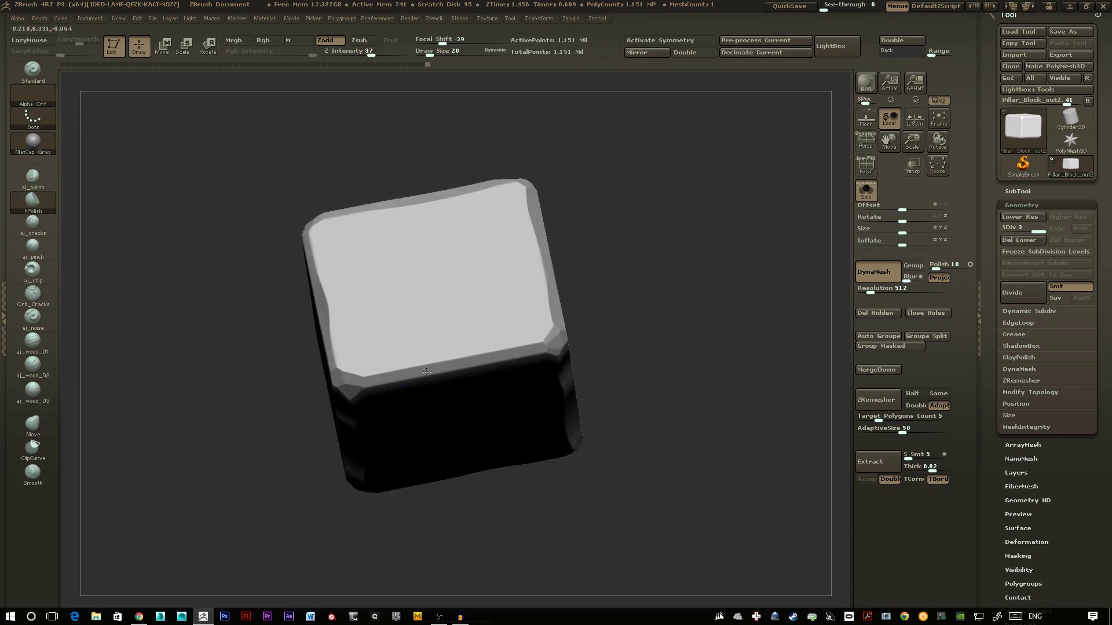
mouse_move(382, 377)
left_mouse_down("shift")
mouse_move(455, 364)
mouse_move(391, 374)
left_mouse_up("shift")
mouse_move(640, 272)
left_mouse_down()
mouse_move(770, 239)
mouse_move(658, 281)
mouse_move(702, 269)
mouse_move(649, 440)
mouse_move(675, 471)
mouse_move(689, 383)
mouse_move(643, 382)
mouse_move(697, 322)
left_mouse_up()
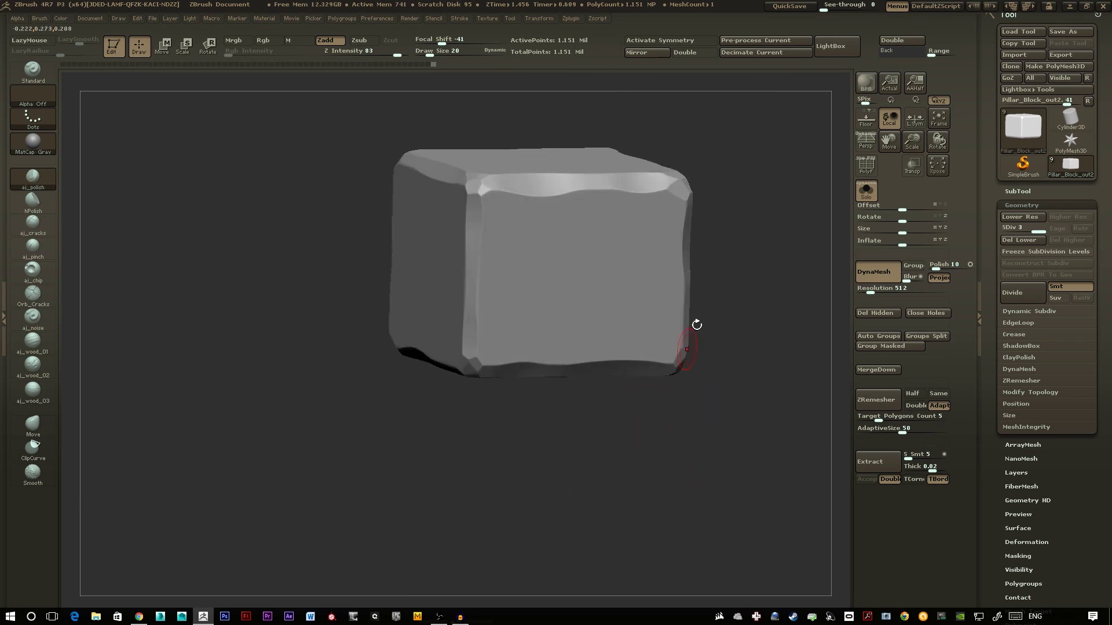
Touch up the block's lower edge and corner with the hPolish and aj_polish brushes
key("b")
key("h")
key("p")
key("b")
key("a")
key("p")
mouse_move(664, 373)
left_mouse_down()
mouse_move(608, 404)
mouse_move(579, 439)
mouse_move(693, 428)
mouse_move(745, 367)
mouse_move(737, 338)
left_mouse_up()
Leave Solo mode and delete the two unsculpted shaft block subtools, Pillar_Block_out3 and Pillar_Block_out4
left_click(866, 189)
key("s")
mouse_move(759, 291)
left_mouse_down()
mouse_move(748, 333)
mouse_move(764, 322)
mouse_move(749, 340)
mouse_move(759, 335)
mouse_move(656, 365)
mouse_move(714, 367)
left_mouse_up()
left_click(1029, 186)
left_click(1059, 330)
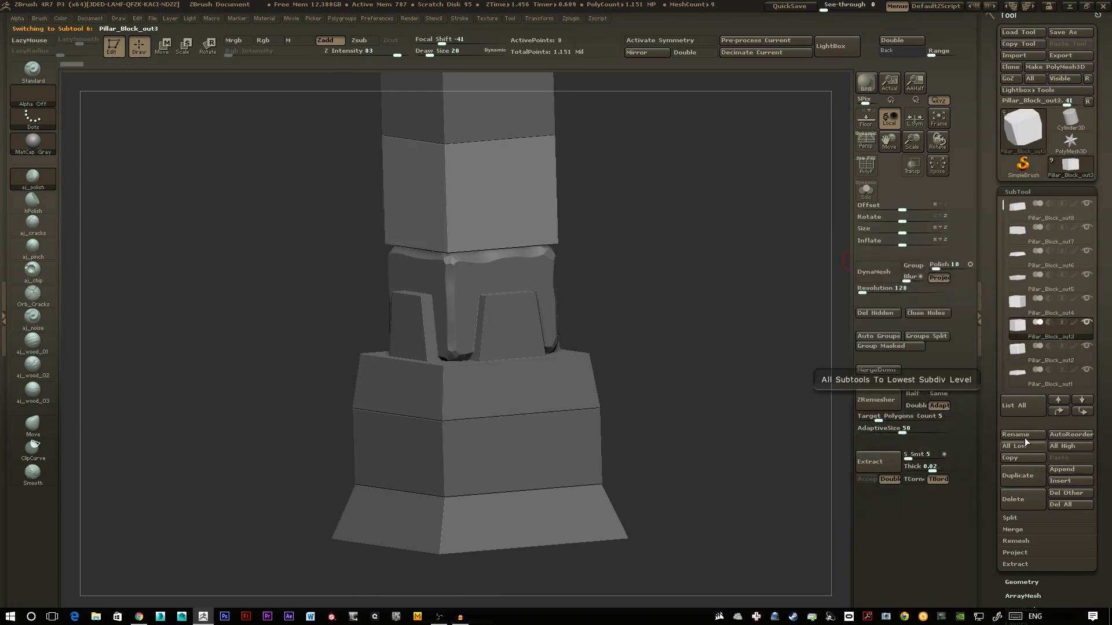
left_click(1028, 495)
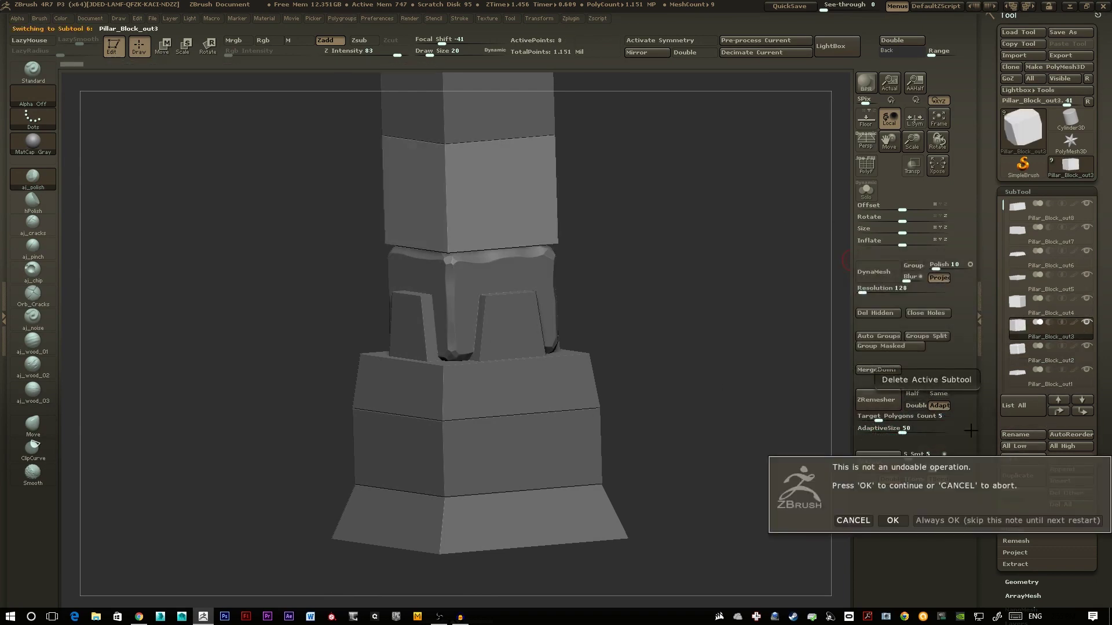
left_click(1014, 520)
left_click(1024, 498)
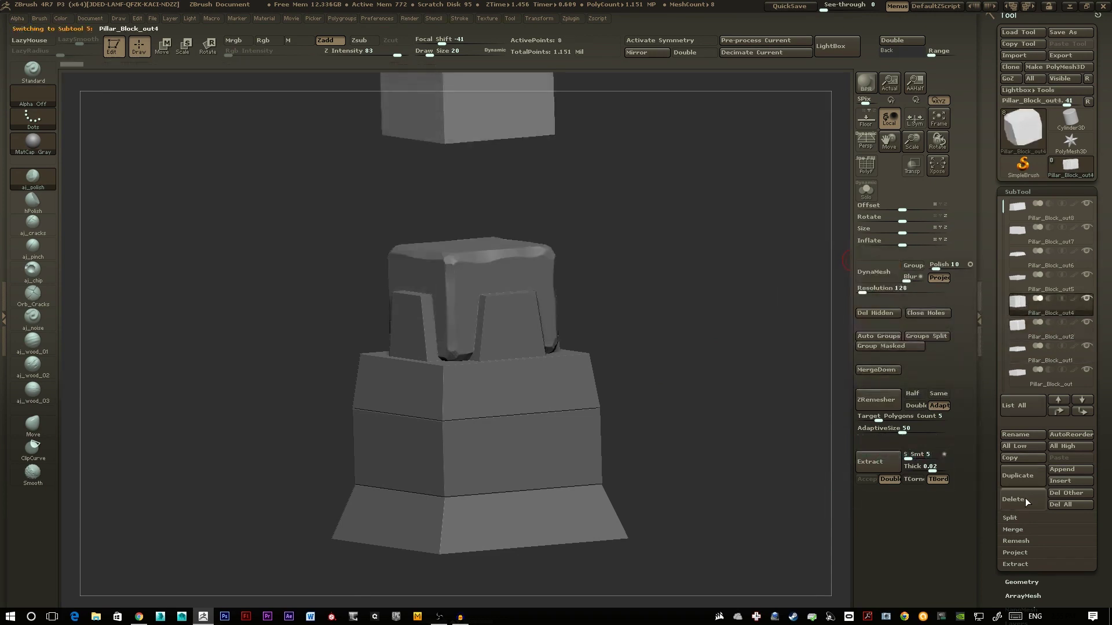
left_click(1013, 520)
Duplicate the sculpted block in front view and move the copy straight up until it rests on the original
left_click_drag(720, 458, 765, 360)
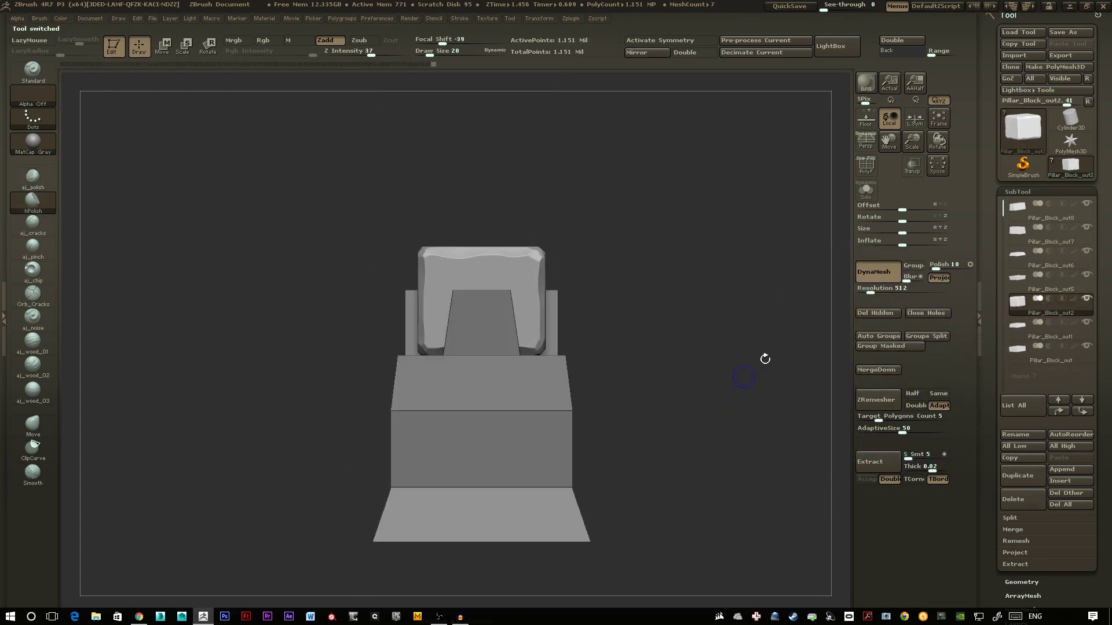
left_click(1020, 475)
left_click(162, 45)
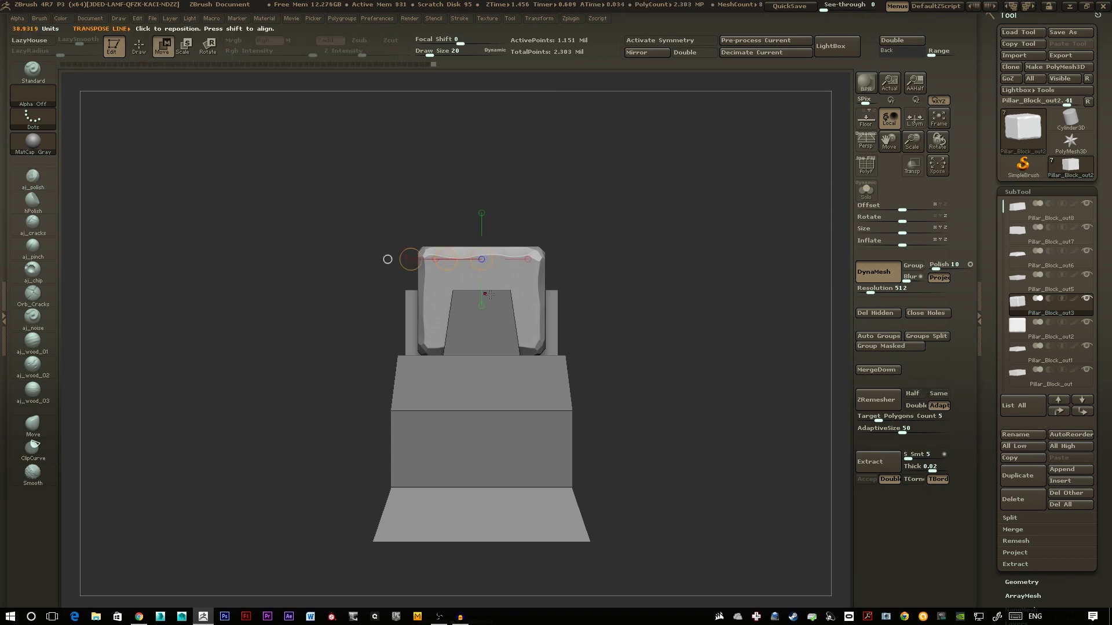
left_click_drag(490, 295, 499, 109, "shift")
left_click_drag(499, 208, 509, 101)
left_click_drag(656, 334, 671, 454, "alt")
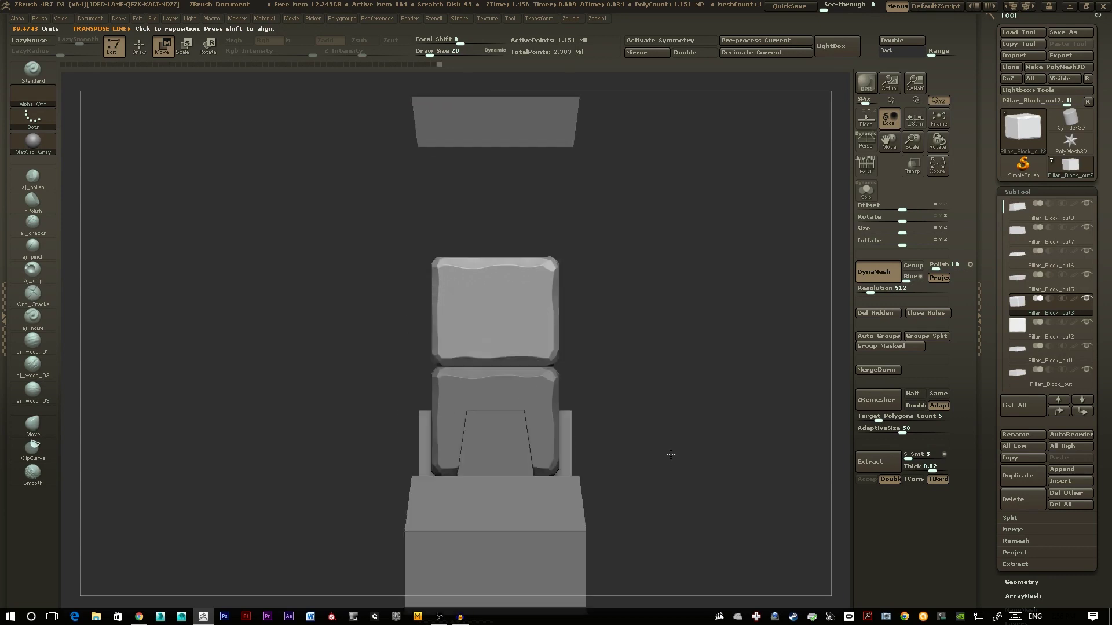
Duplicate the stacked block once more and move the copy up to fill the gap beneath the capital
left_click(1021, 475)
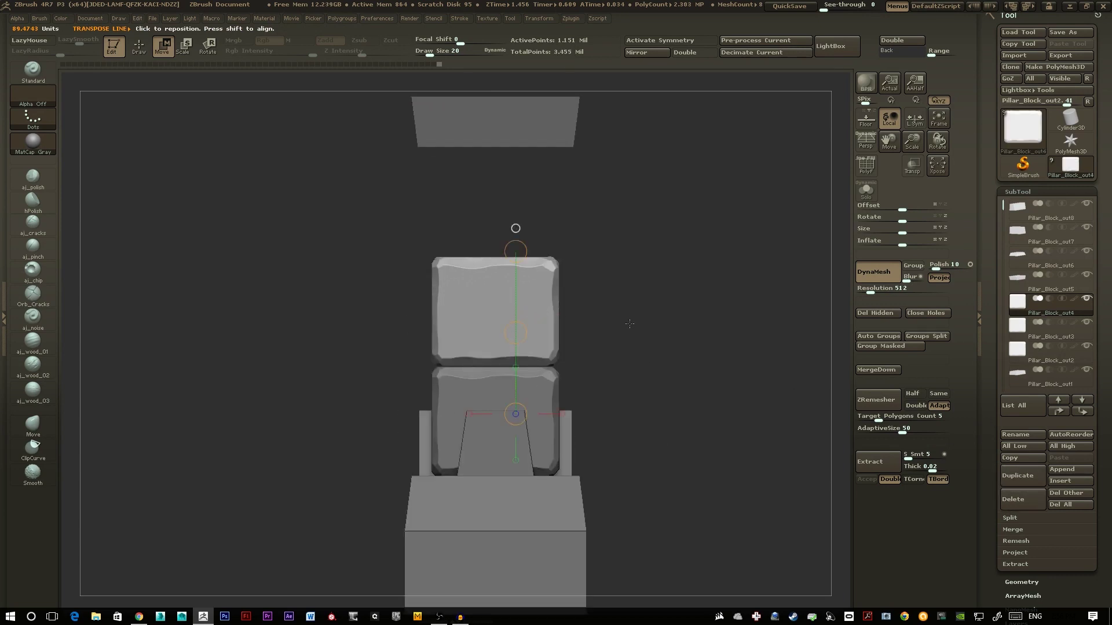
left_click_drag(517, 333, 512, 180)
left_click_drag(519, 209, 523, 223)
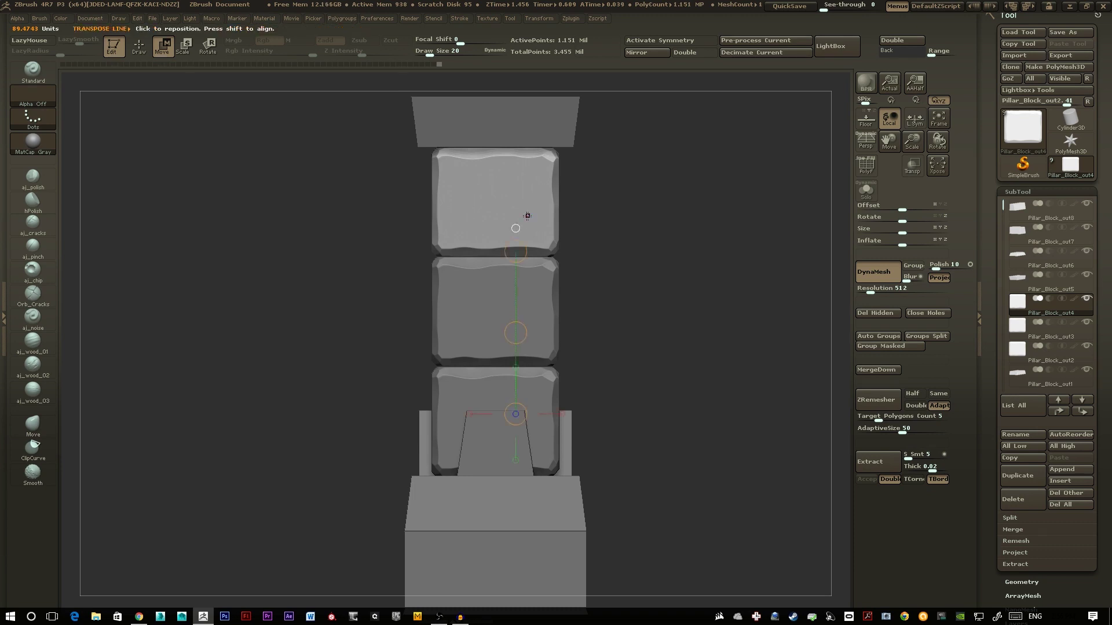
Bring the whole pillar into view and turn on perspective display
mouse_move(655, 423)
right_mouse_down("ctrl")
mouse_move(598, 422)
mouse_move(670, 458)
mouse_move(643, 440)
mouse_move(655, 427)
right_mouse_up("ctrl")
left_click_drag(514, 361, 590, 397)
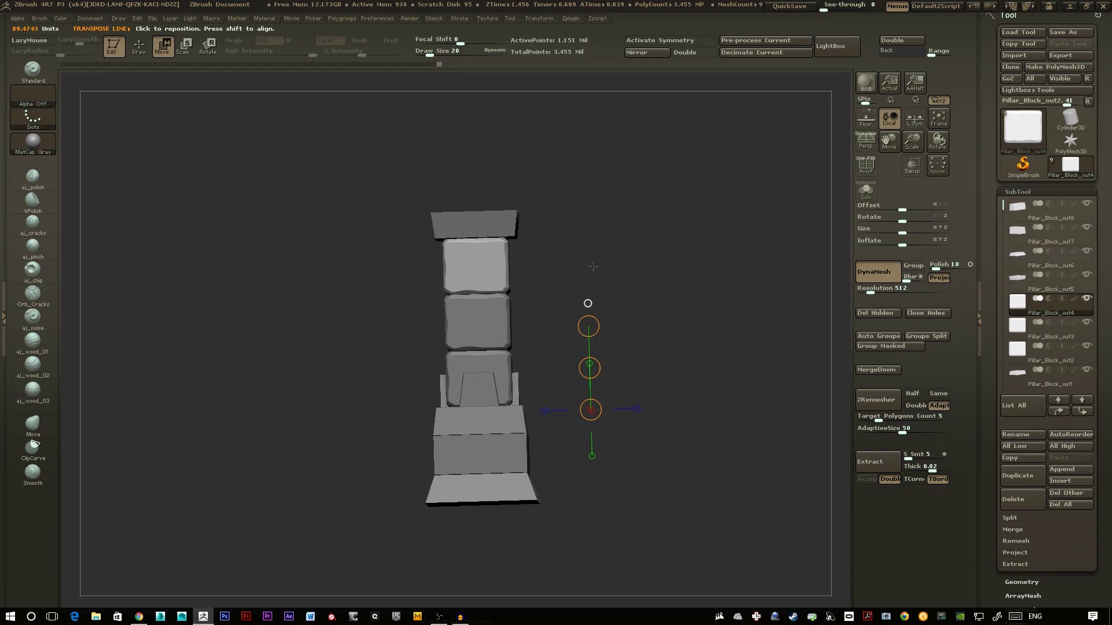
left_click_drag(709, 443, 675, 436)
left_click(865, 141)
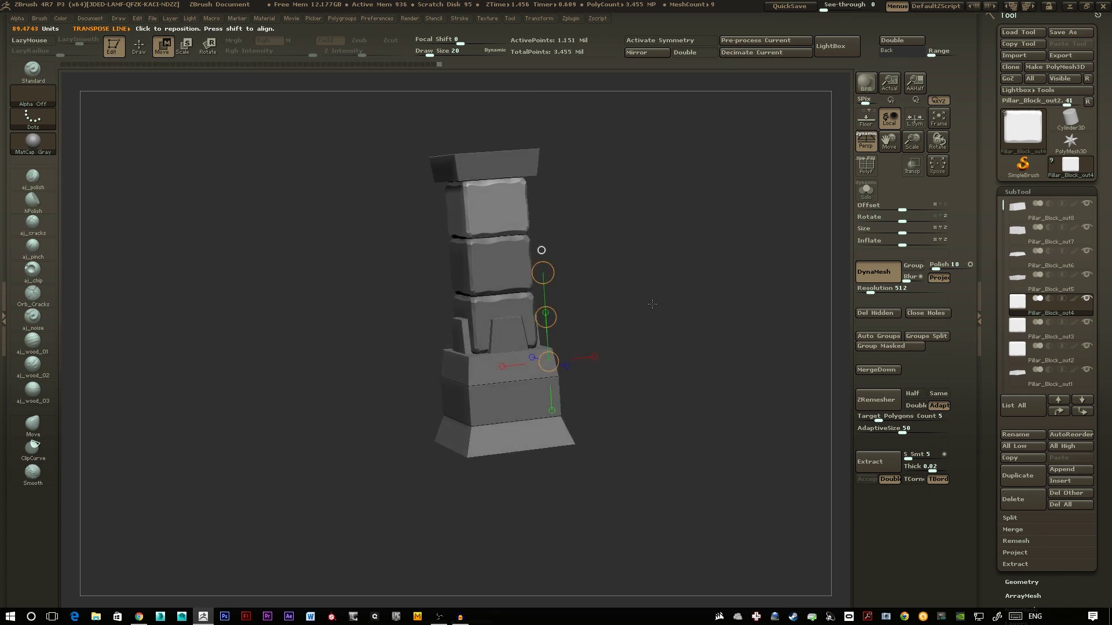
Stamp a few shallow chips into the top block's faces using the aj_chip brush with Z Intensity 19
left_click_drag(652, 304, 701, 438)
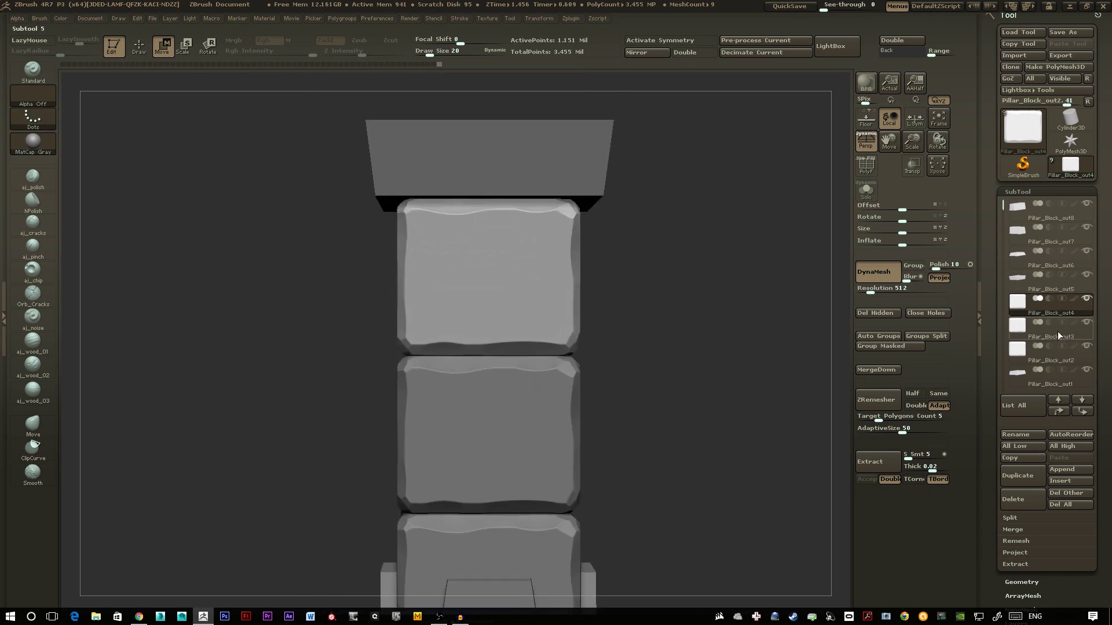
left_click(33, 270)
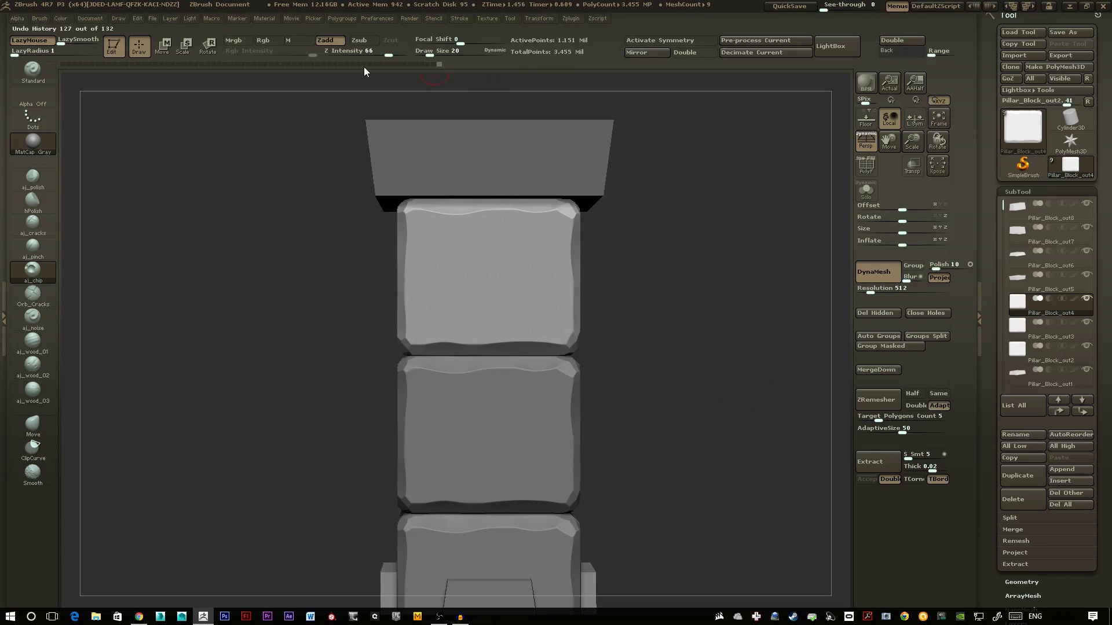
left_click_drag(388, 55, 356, 63)
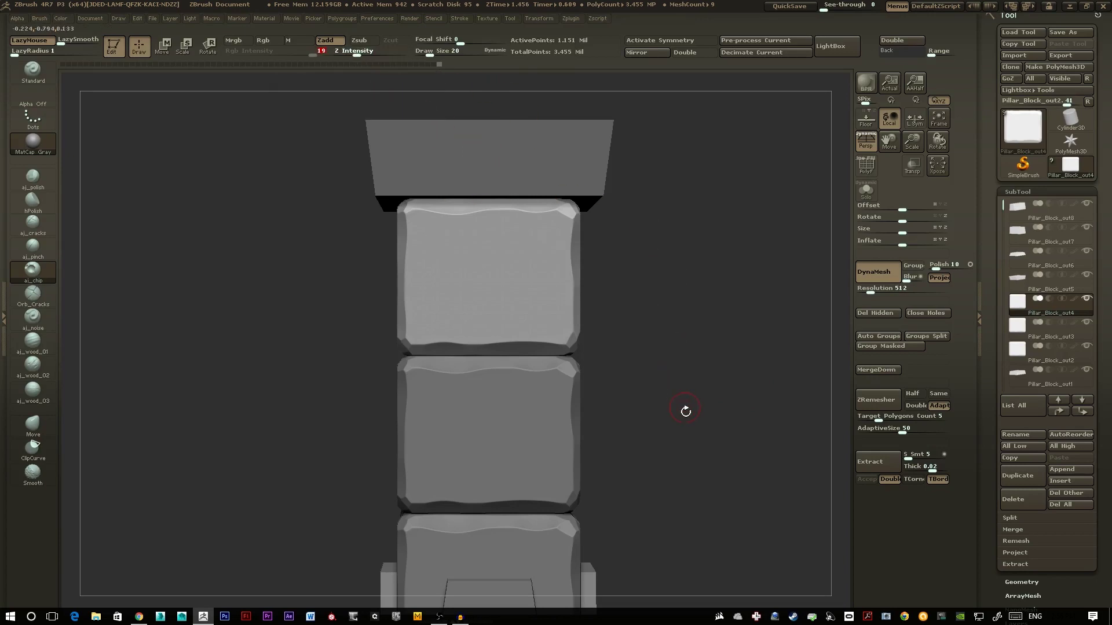
left_click_drag(683, 410, 707, 389, "alt")
left_click_drag(458, 228, 465, 242)
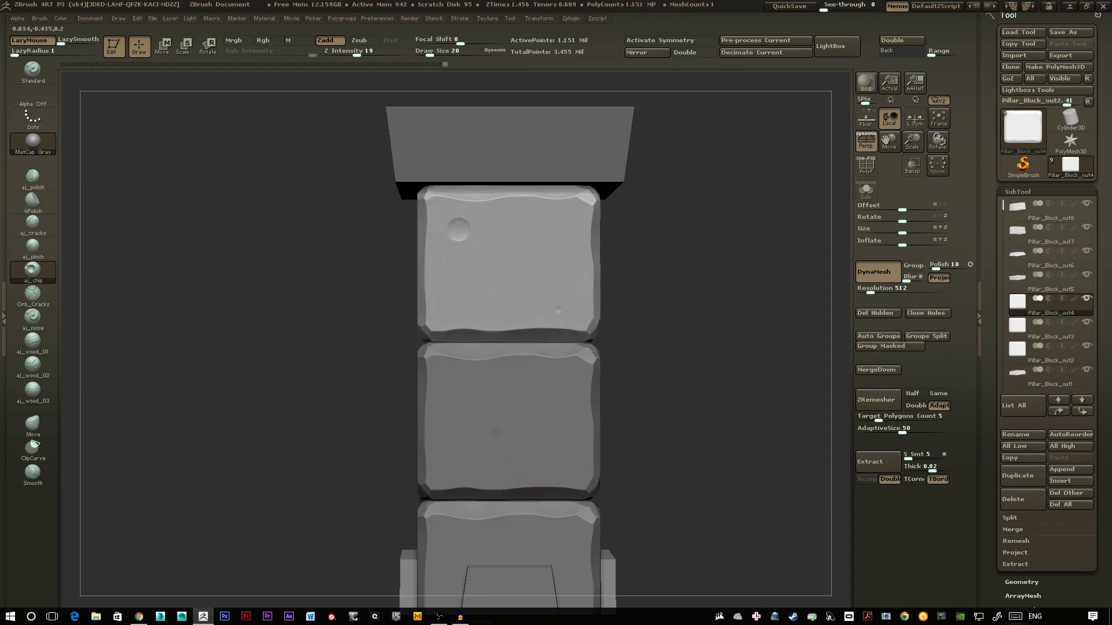
left_click_drag(689, 472, 608, 405, "alt")
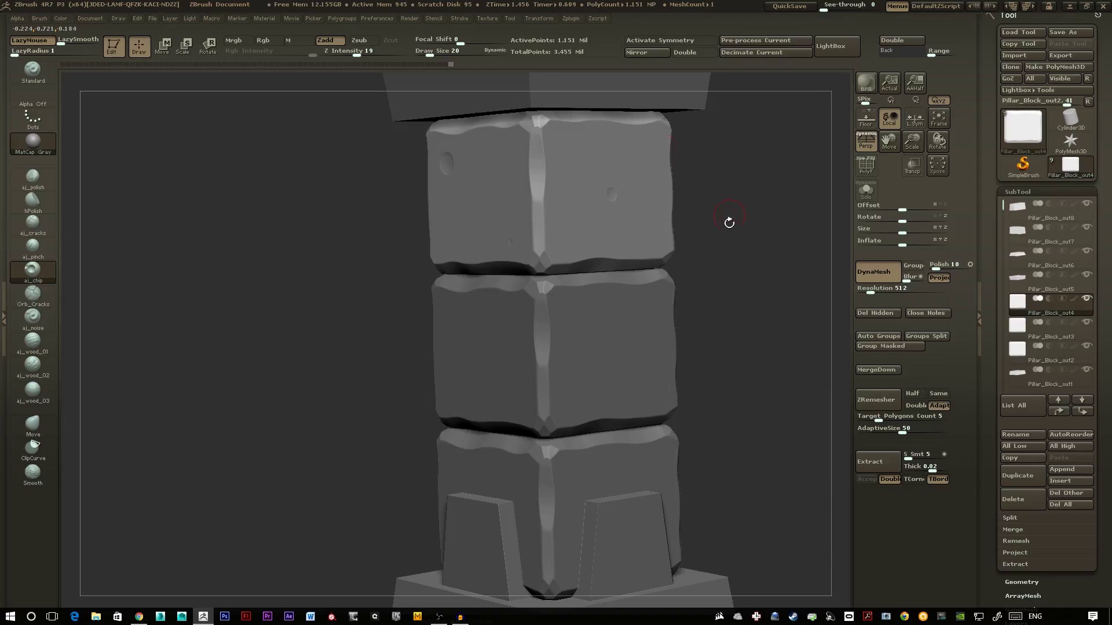
Select the middle block, Pillar_Block_out3, and press shallow aj_chip dents into its faces
left_click_drag(734, 327, 779, 305, "alt")
left_click(1017, 326)
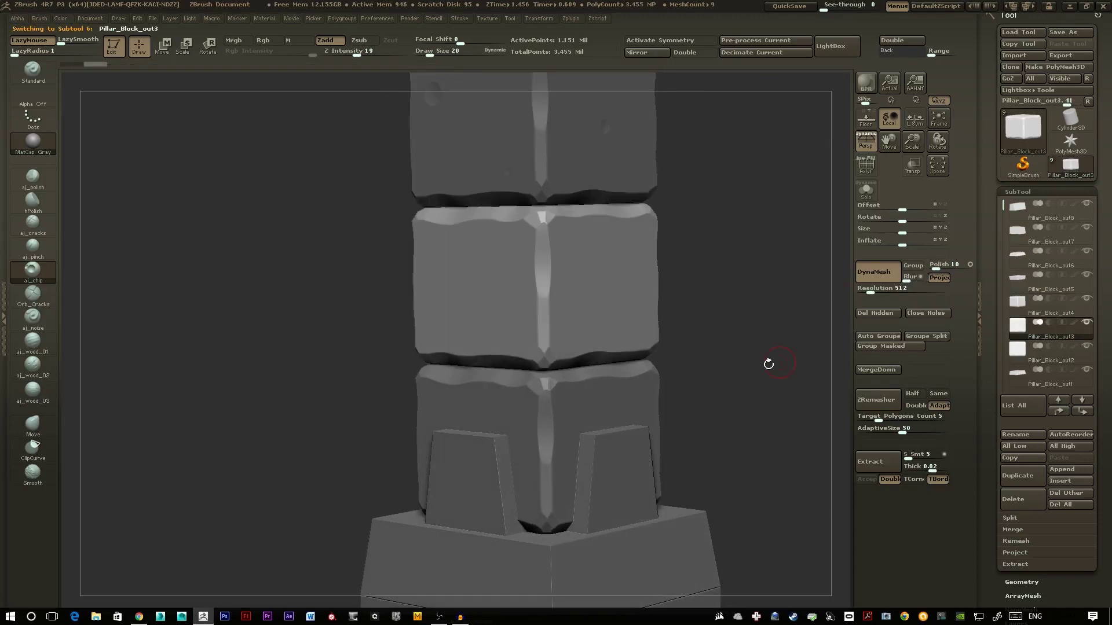
left_click_drag(768, 364, 781, 324)
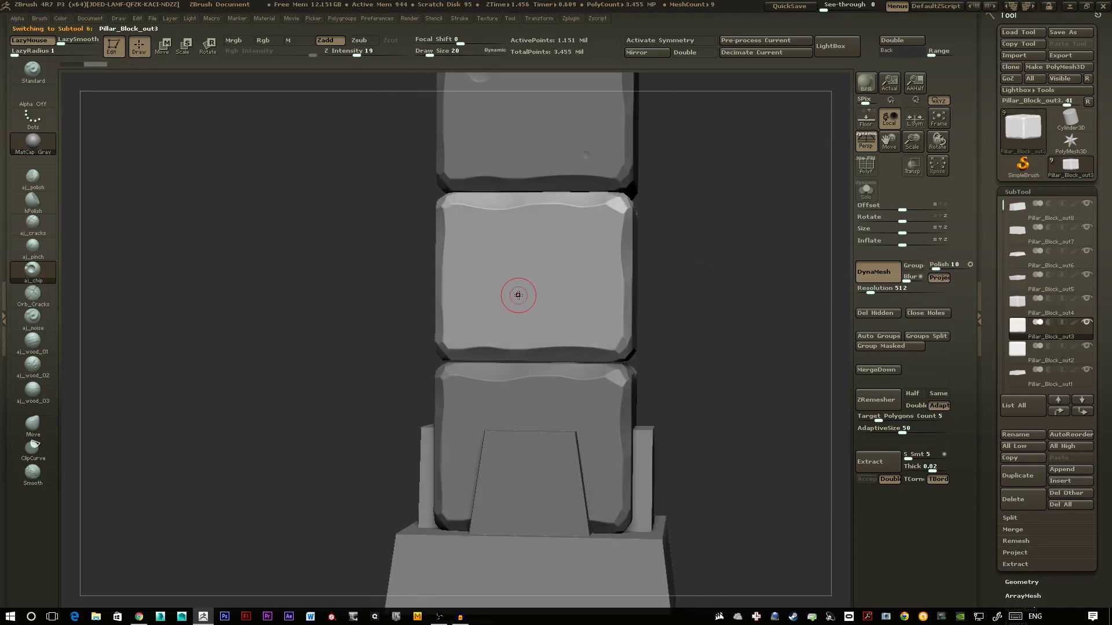
left_click_drag(689, 325, 655, 260)
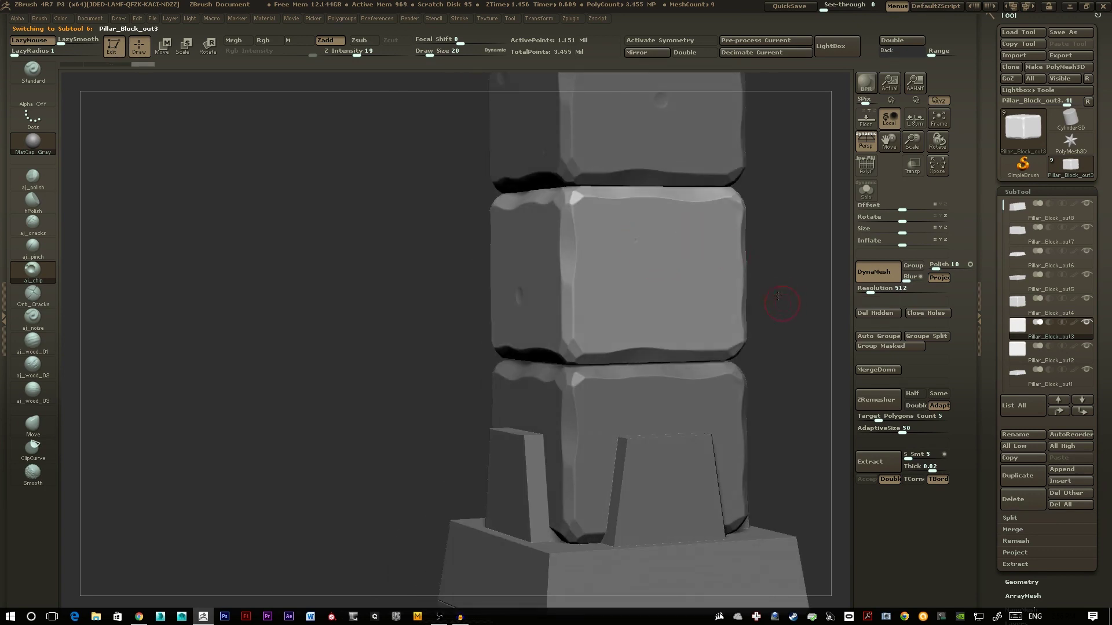
Select the lowest sculpted block, Pillar_Block_out2, and add small aj_chip dents to its exposed faces
left_click_drag(779, 299, 794, 268, "alt")
left_click(1021, 353)
left_click_drag(749, 356, 603, 335)
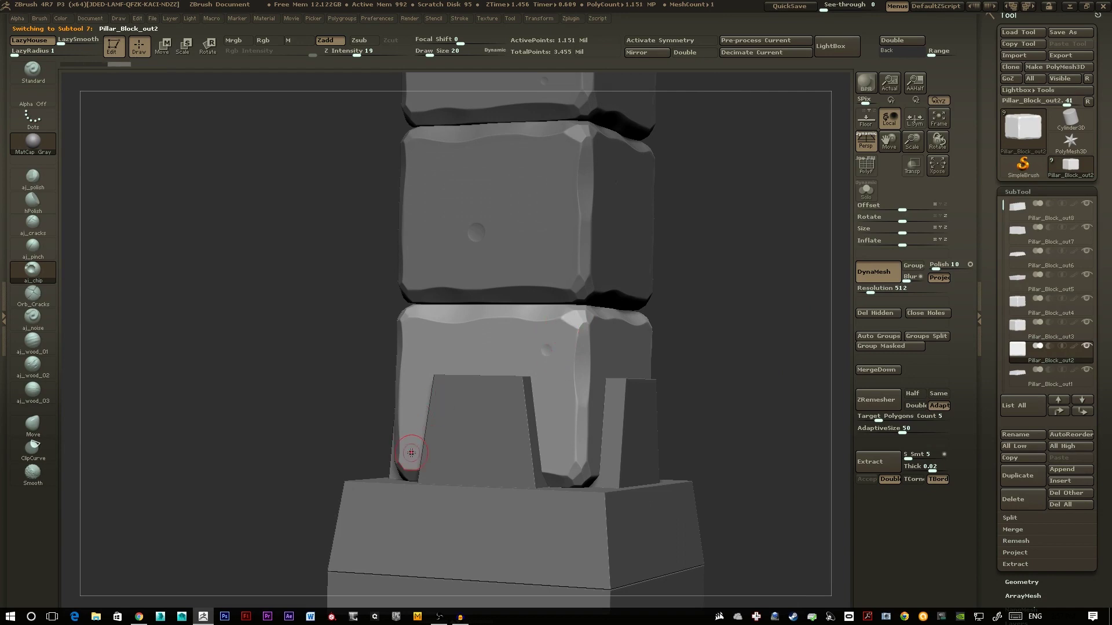
left_click_drag(706, 347, 665, 314)
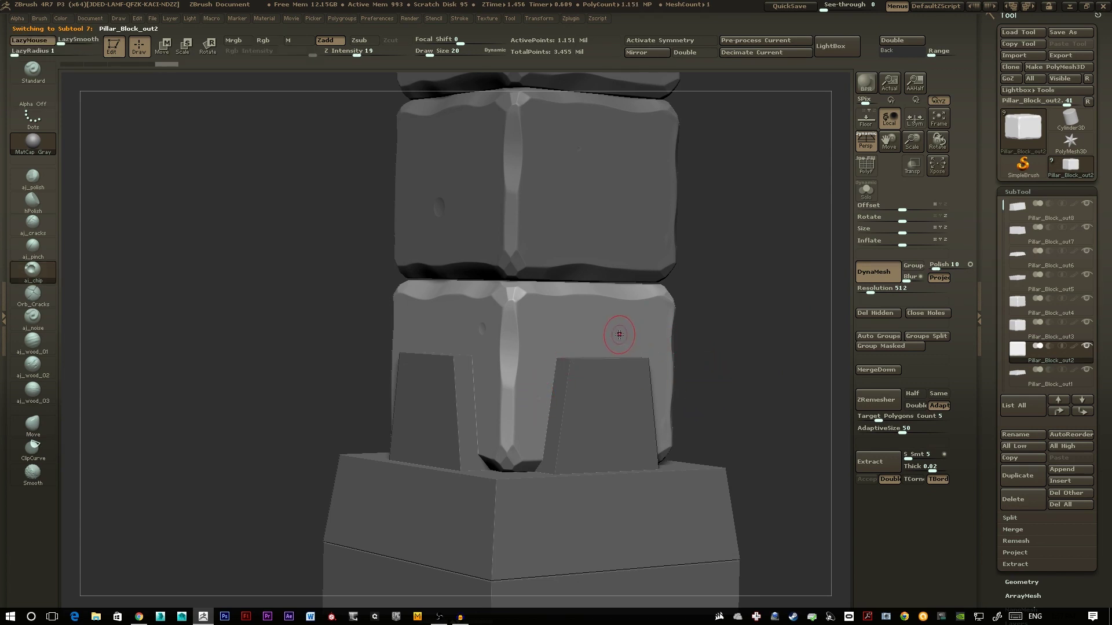
right_click_drag(728, 401, 731, 353, "ctrl")
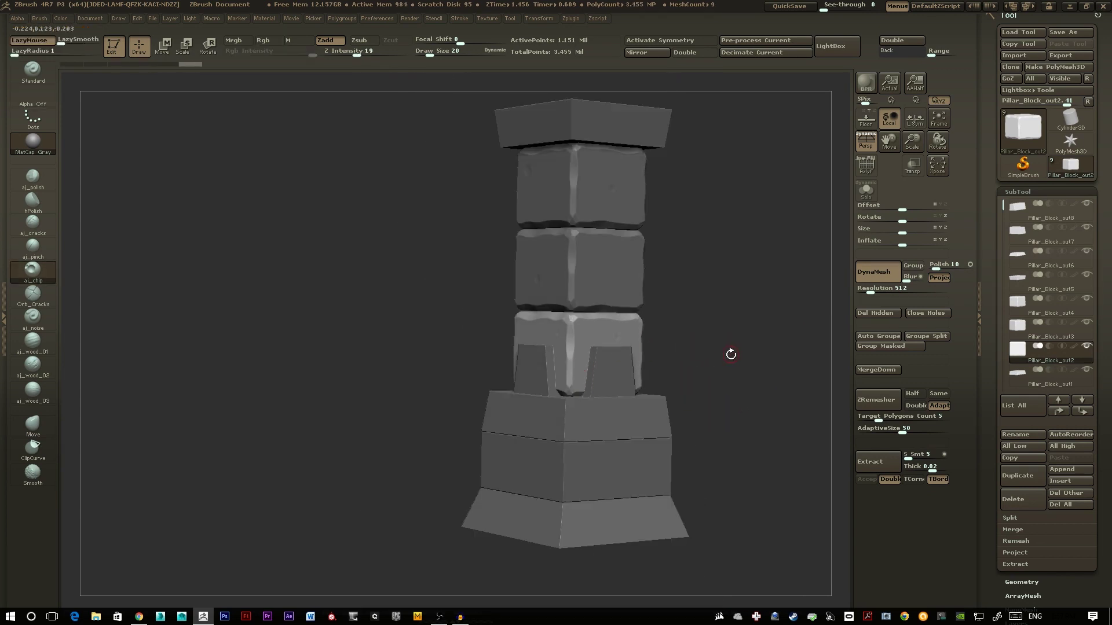
mouse_move(731, 354)
left_mouse_down()
mouse_move(723, 395)
mouse_move(736, 390)
mouse_move(707, 427)
mouse_move(720, 417)
mouse_move(652, 396)
mouse_move(675, 425)
mouse_move(692, 417)
mouse_move(680, 414)
mouse_move(654, 457)
mouse_move(650, 432)
mouse_move(675, 390)
mouse_move(692, 399)
mouse_move(717, 347)
mouse_move(648, 330)
mouse_move(689, 315)
left_mouse_up()
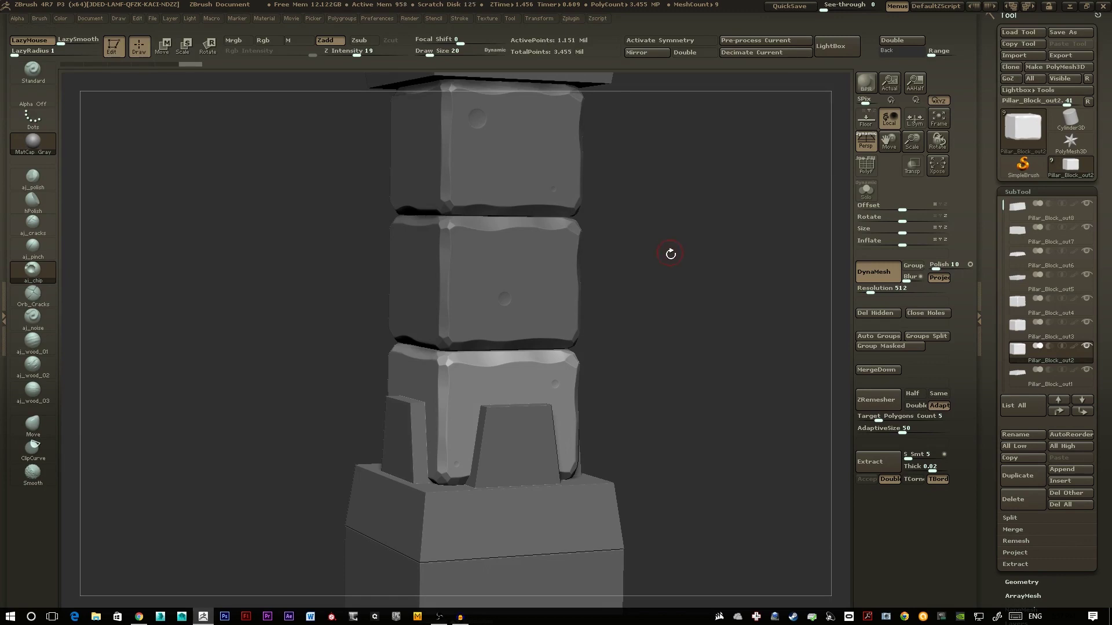
right_click_drag(700, 352, 676, 374, "alt")
left_click_drag(677, 374, 671, 532)
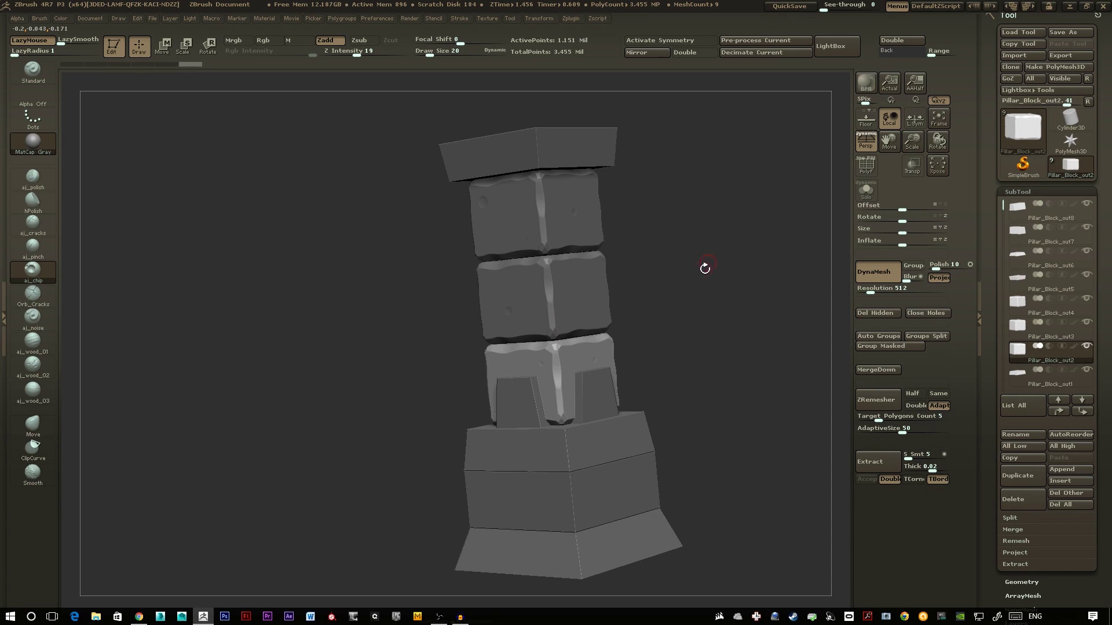
left_click_drag(715, 419, 748, 476, "shift")
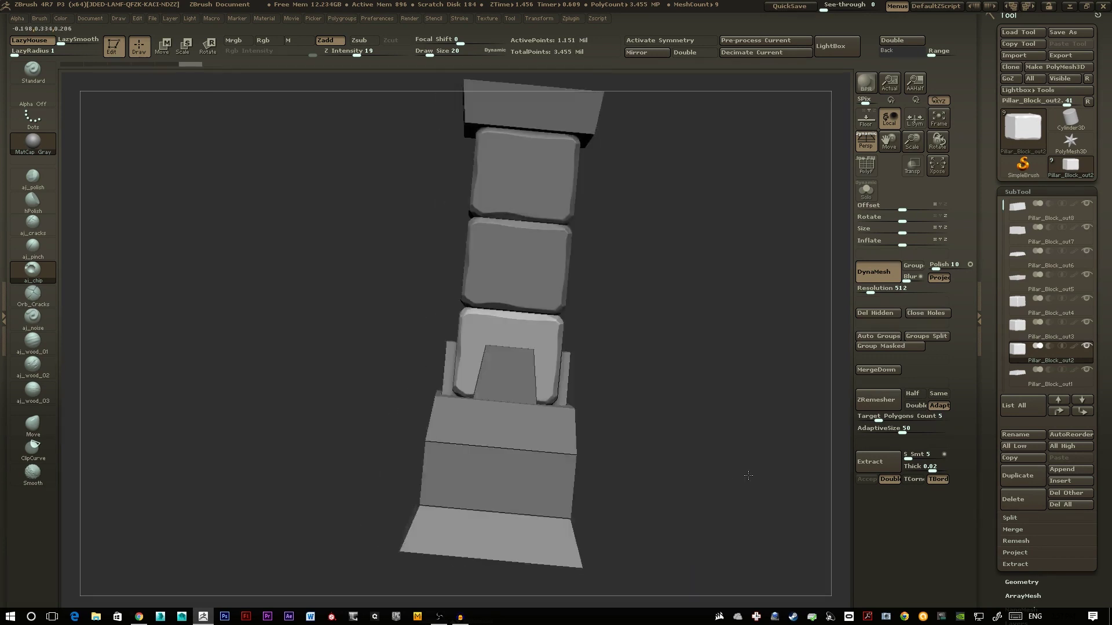